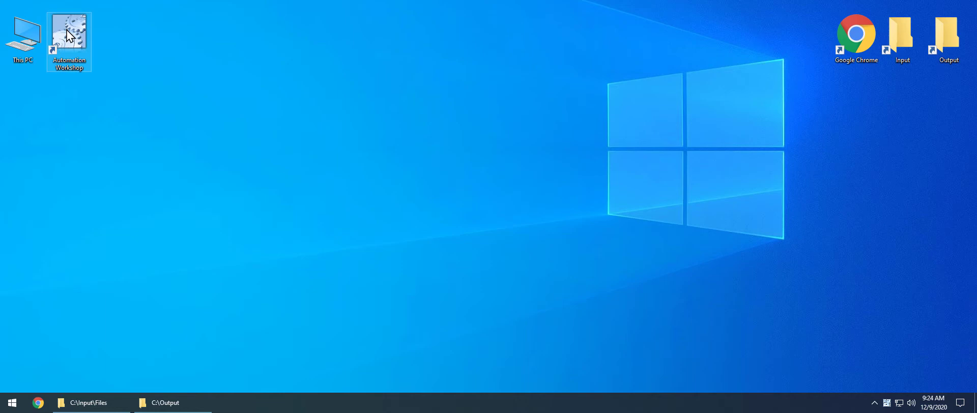
# - Look briefly at the Automation Workshop main window and the contents of the C:\Input\Files and C:\Output folders
pyautogui.doubleClick(69, 37)
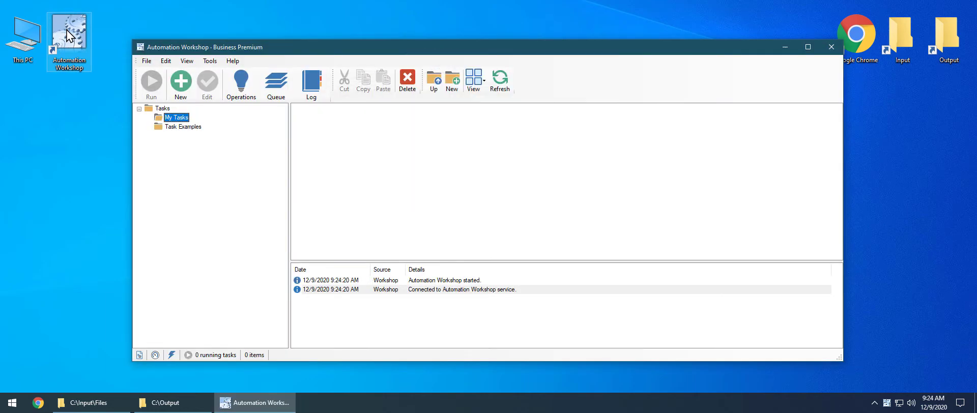
pyautogui.click(832, 48)
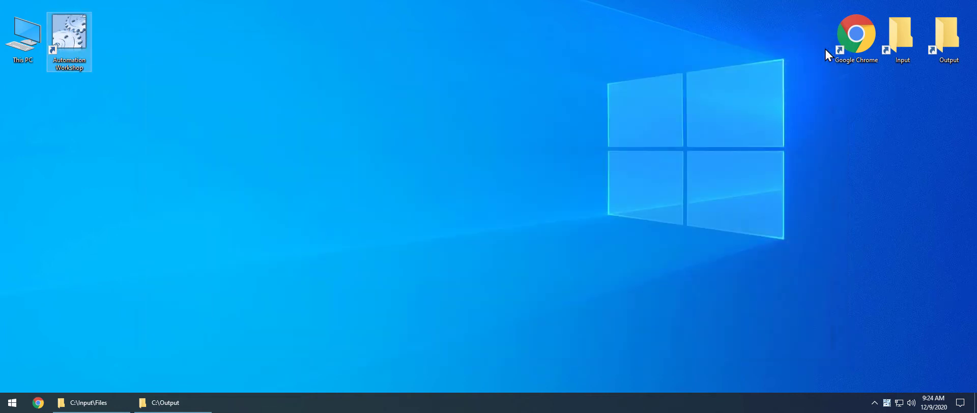
pyautogui.click(94, 404)
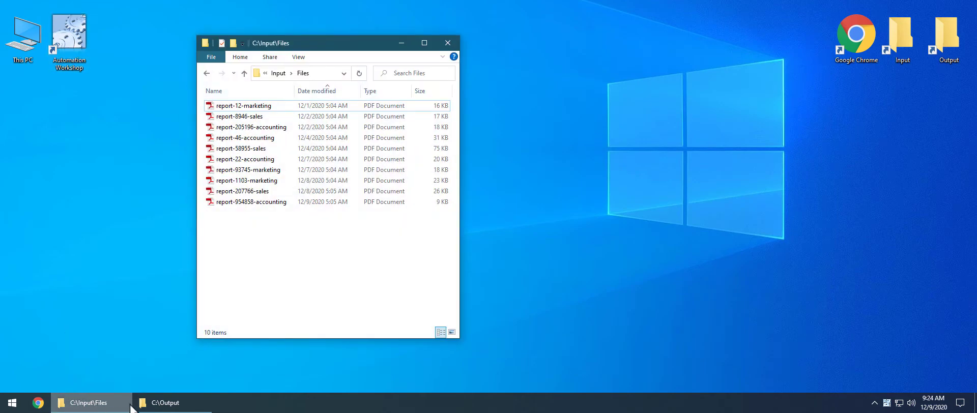
pyautogui.click(162, 406)
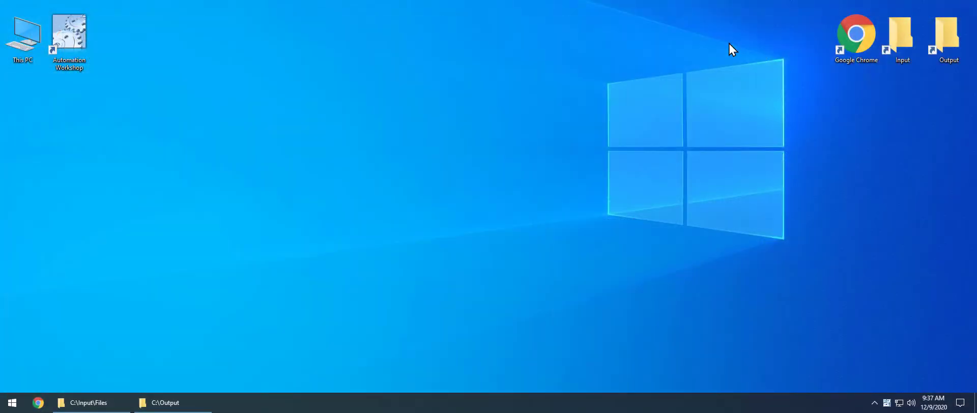
# - Open Automation Workshop and start a new task with a File & Folder Watcher trigger
pyautogui.doubleClick(68, 31)
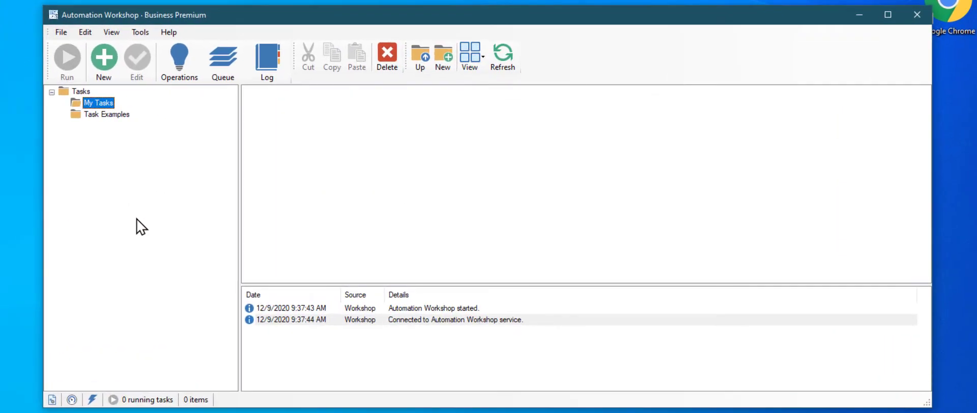
pyautogui.click(102, 64)
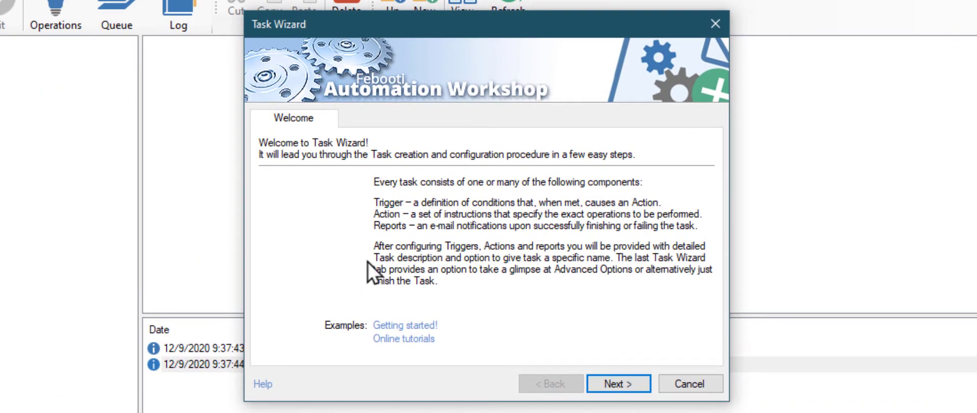
pyautogui.click(641, 382)
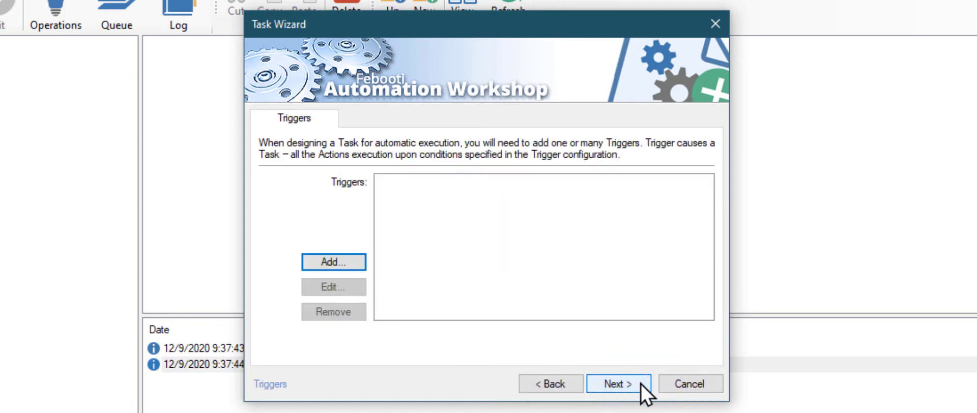
pyautogui.click(356, 261)
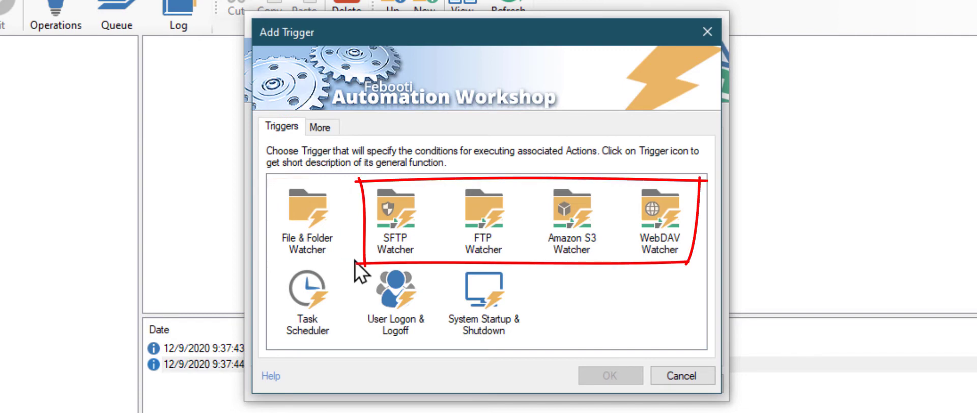
pyautogui.click(307, 209)
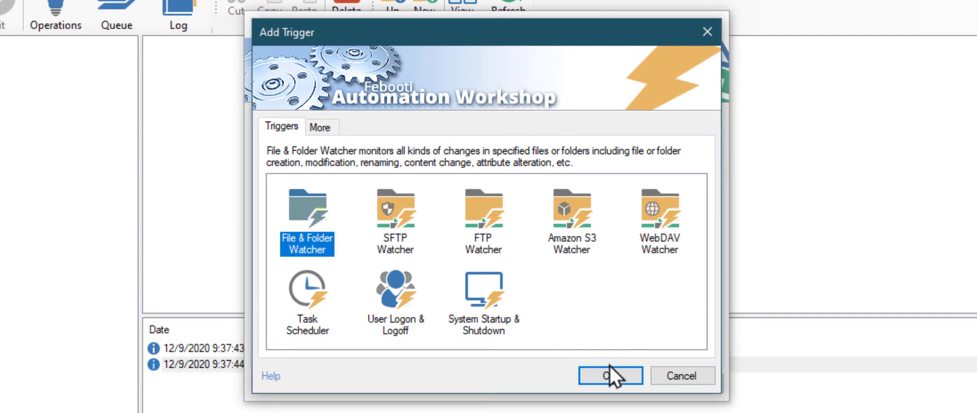
pyautogui.click(627, 374)
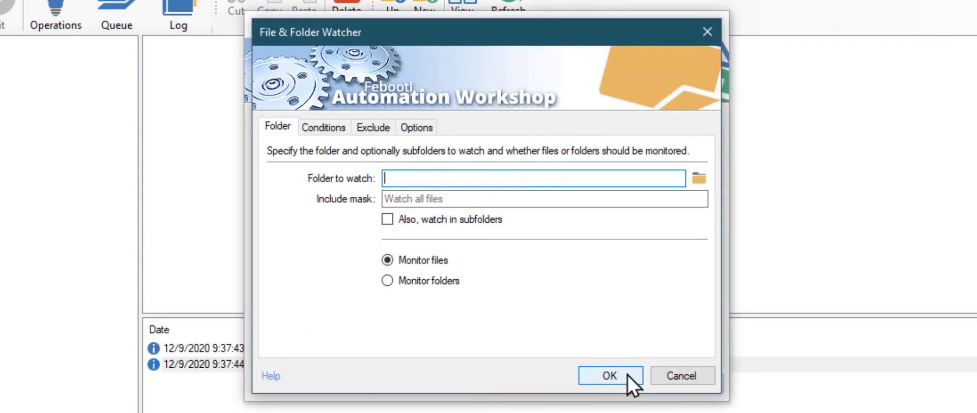
# - Set the watcher to monitor C:\Input\Files with the include mask report-*.pdf and save the trigger
pyautogui.write('C:\\Input\\Files')
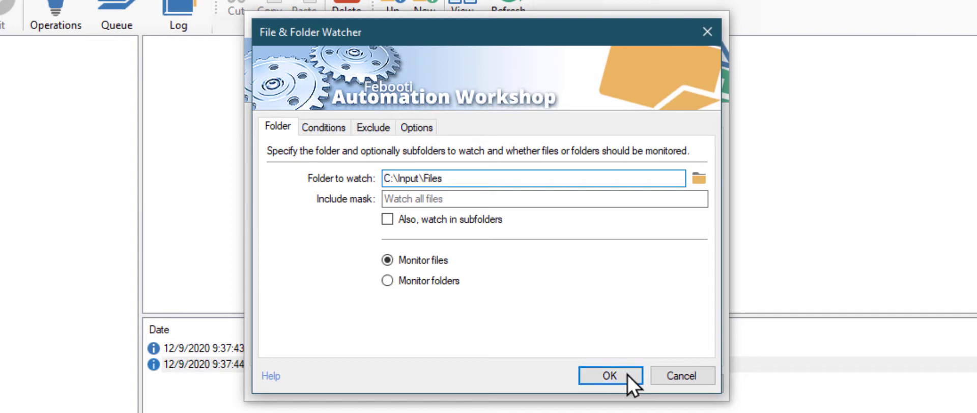
pyautogui.click(610, 199)
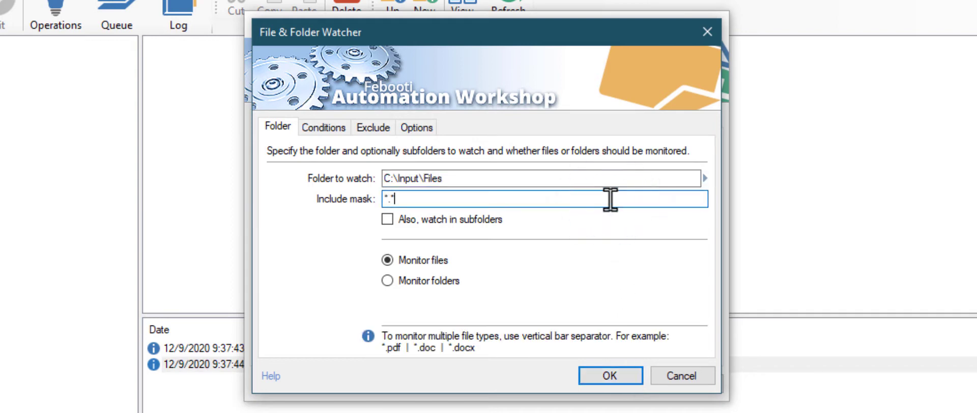
pyautogui.write('report-*.pdf')
pyautogui.click(627, 375)
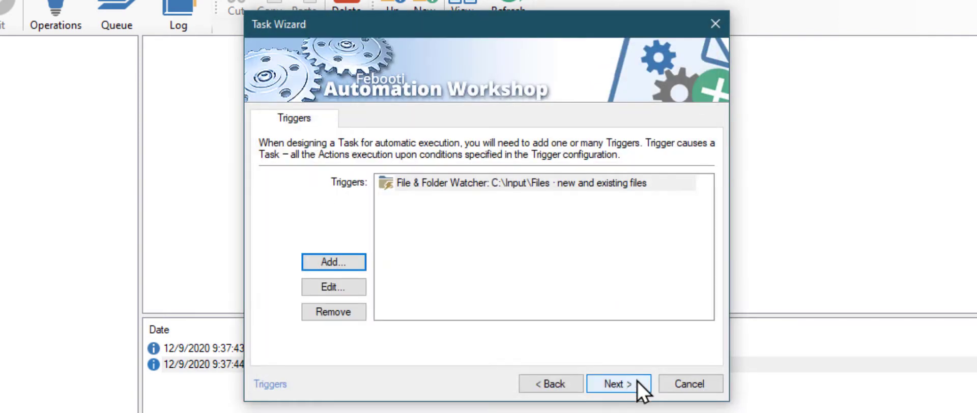
# - Proceed to the task's actions and add a Split Text action from the Logic text group
pyautogui.click(640, 386)
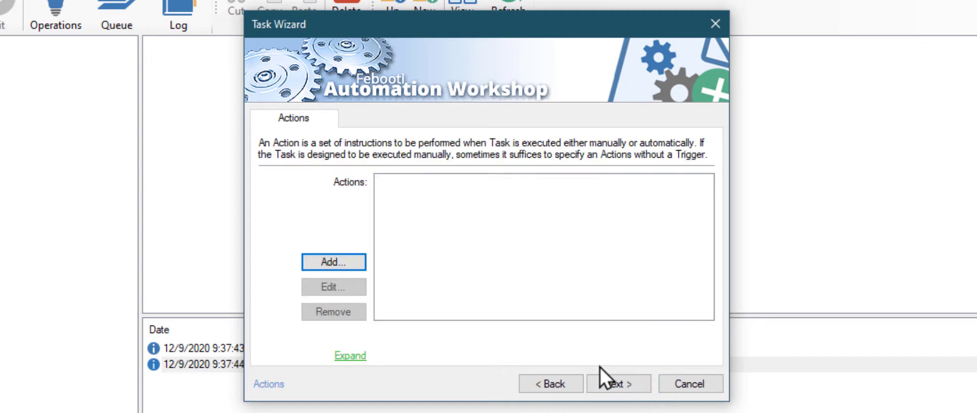
pyautogui.click(359, 261)
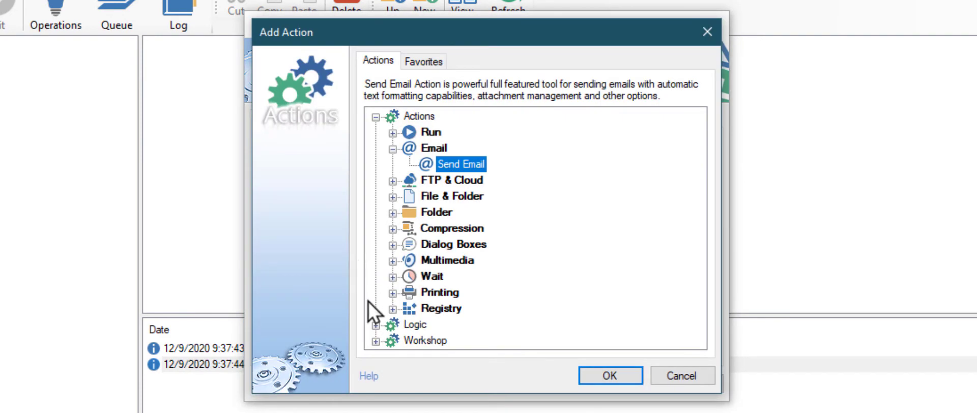
pyautogui.click(376, 326)
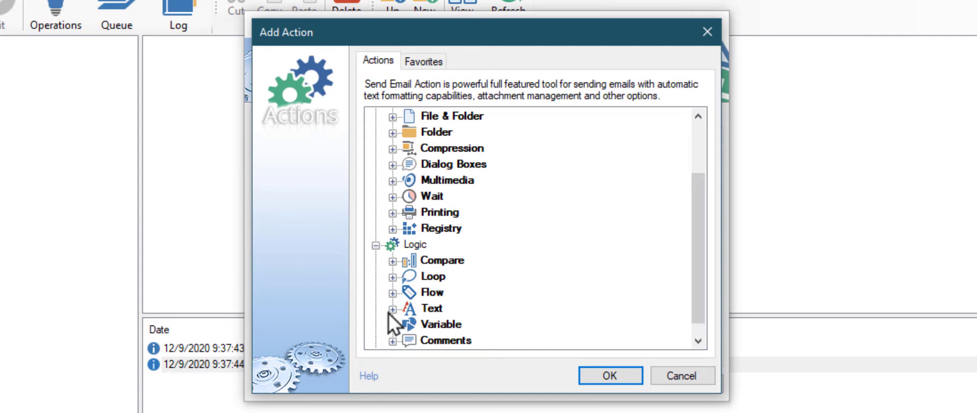
pyautogui.click(392, 310)
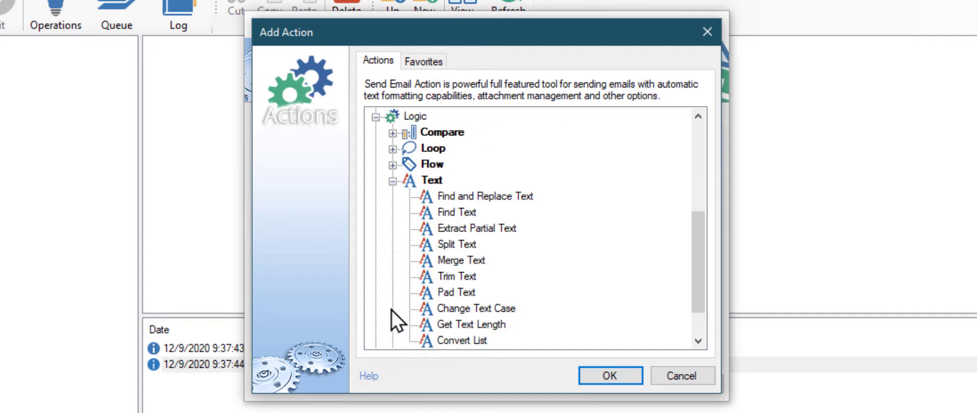
pyautogui.click(454, 246)
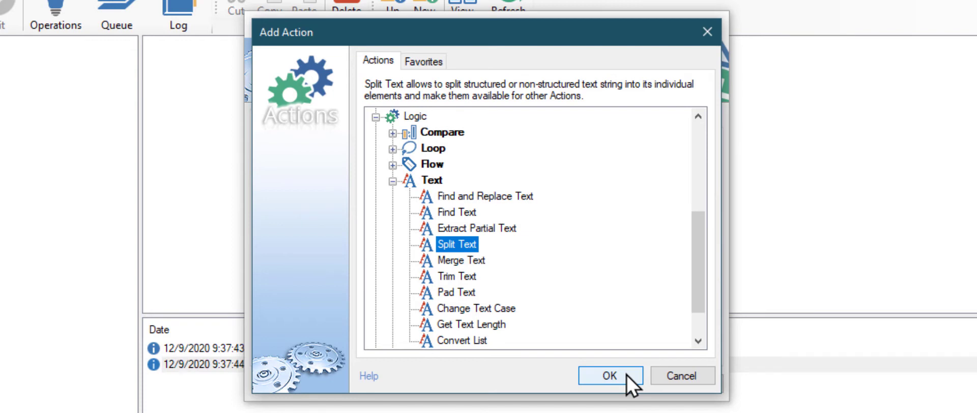
pyautogui.click(611, 376)
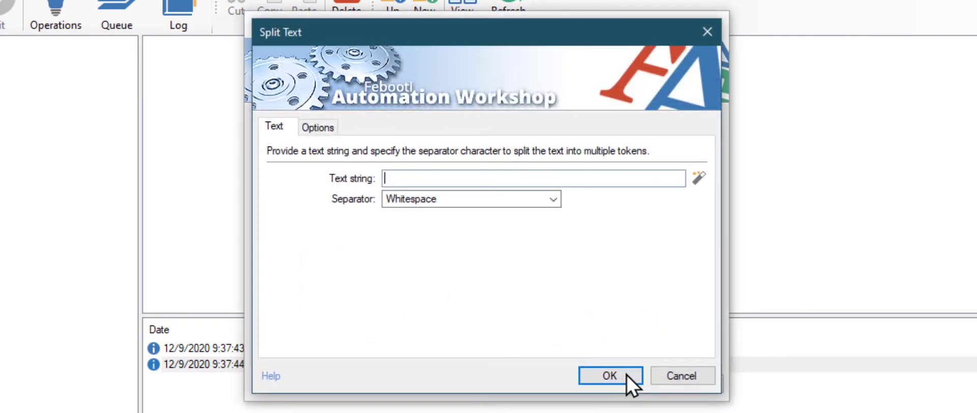
# - Insert the File & Folder Watcher's Filename variable without the extension as the text string to split
pyautogui.click(697, 181)
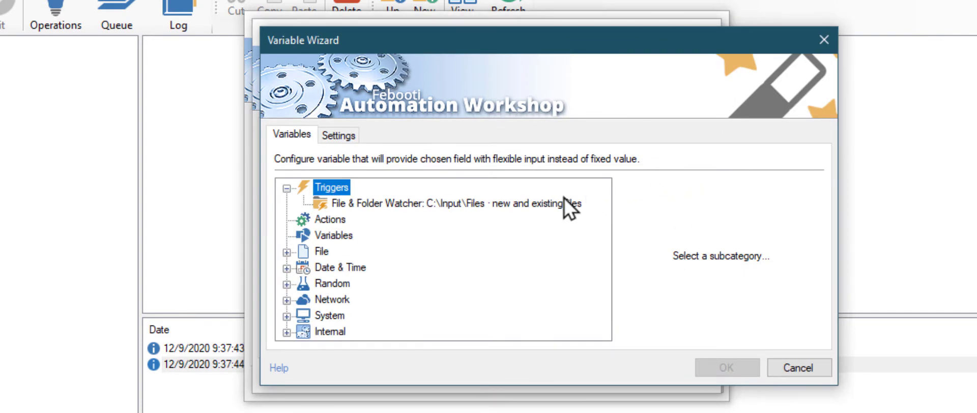
pyautogui.click(502, 207)
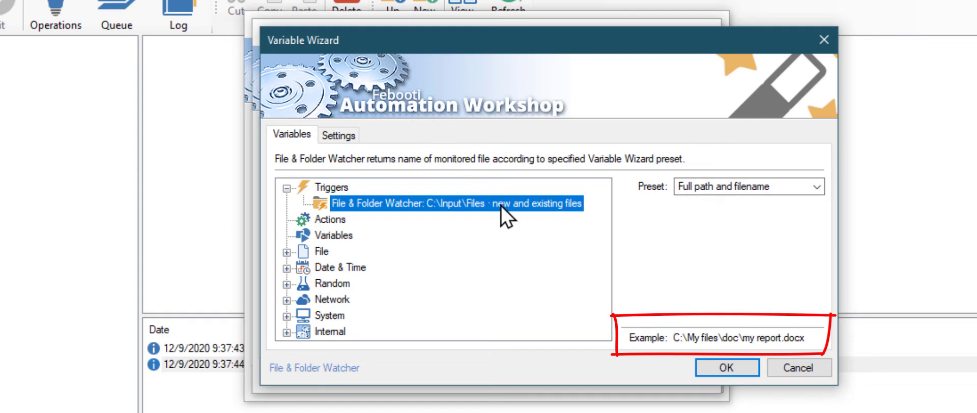
pyautogui.click(818, 189)
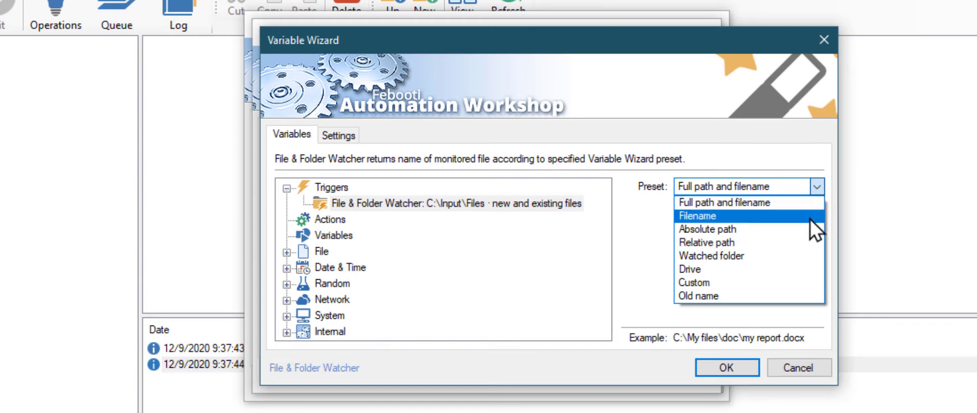
pyautogui.click(810, 218)
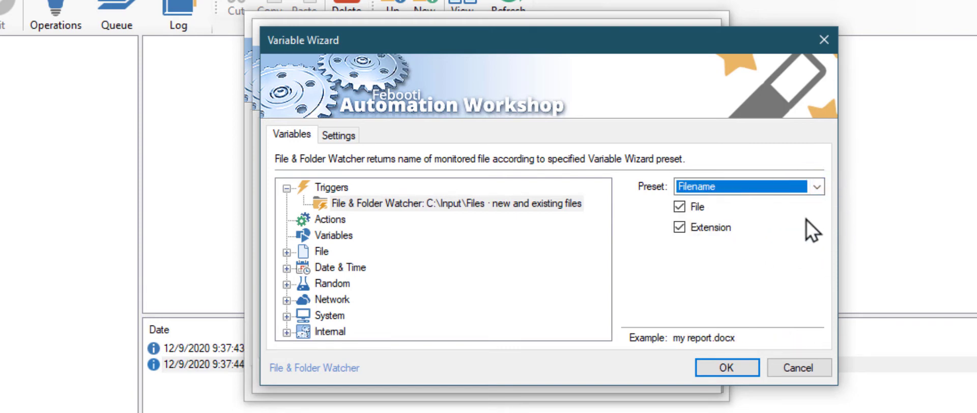
pyautogui.click(711, 229)
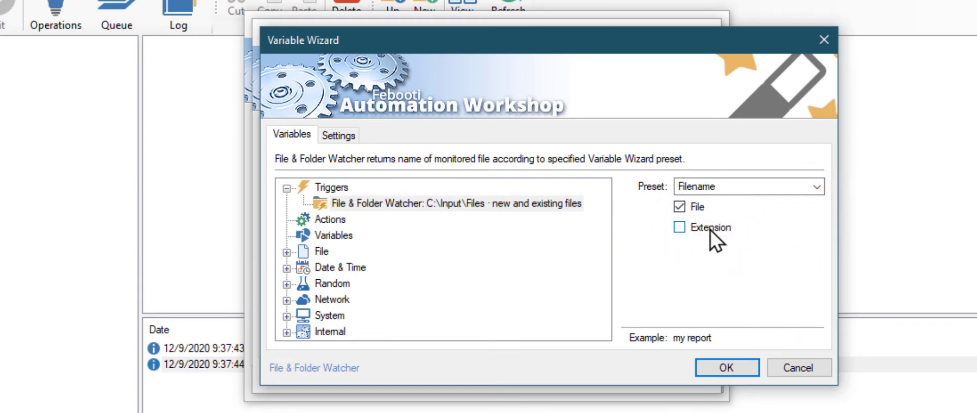
pyautogui.click(744, 368)
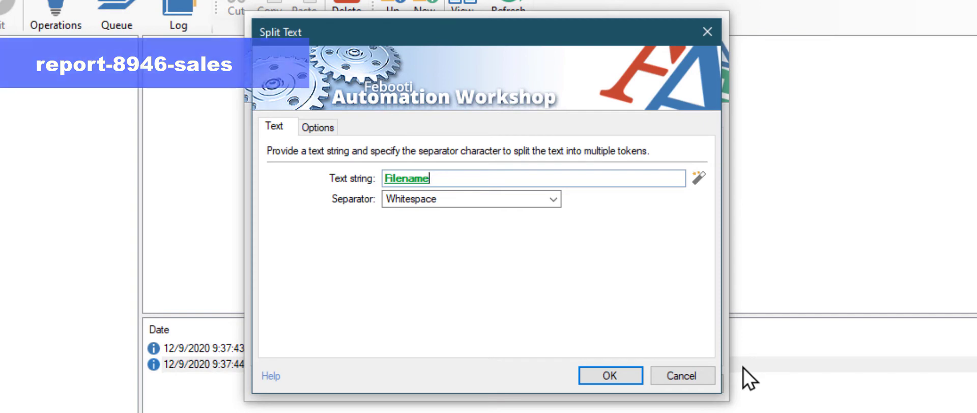
# - Set the Split Text separator to a custom hyphen (-)
pyautogui.click(553, 199)
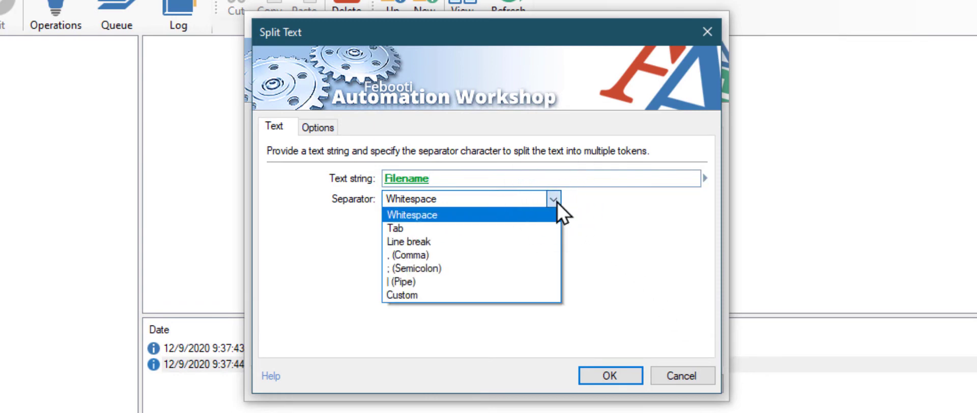
pyautogui.click(553, 299)
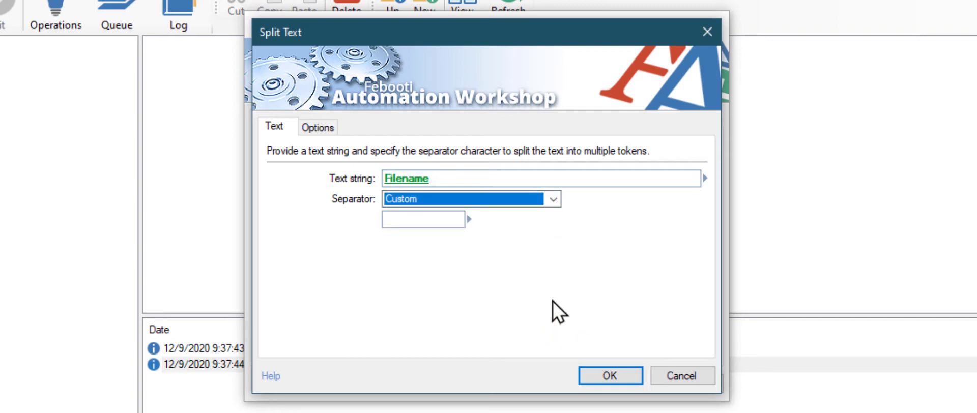
pyautogui.click(437, 219)
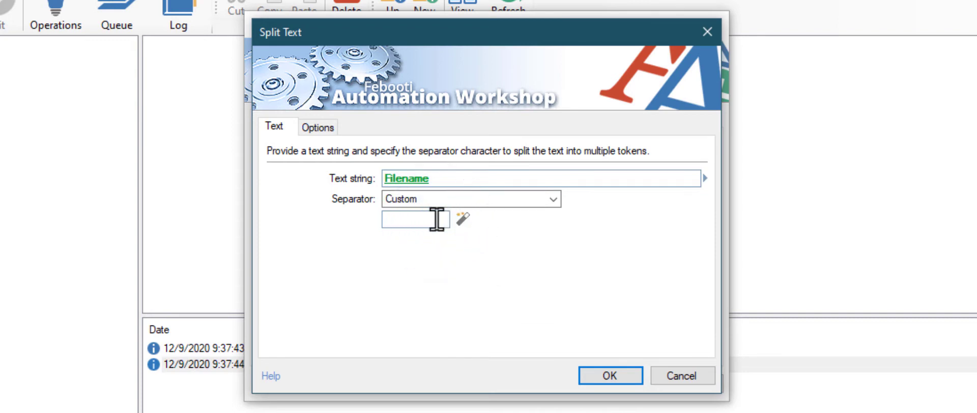
pyautogui.write('-')
# - Enable custom token names for the Split Text action and name the first token Report
pyautogui.click(321, 128)
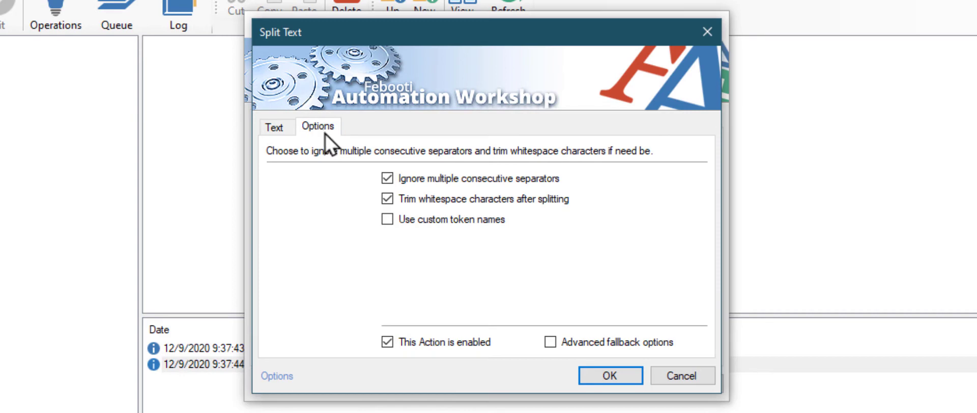
pyautogui.click(387, 218)
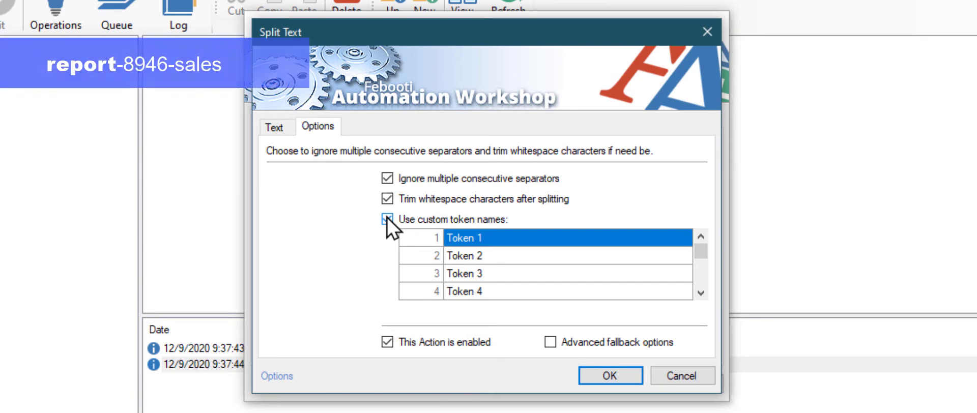
pyautogui.click(536, 236)
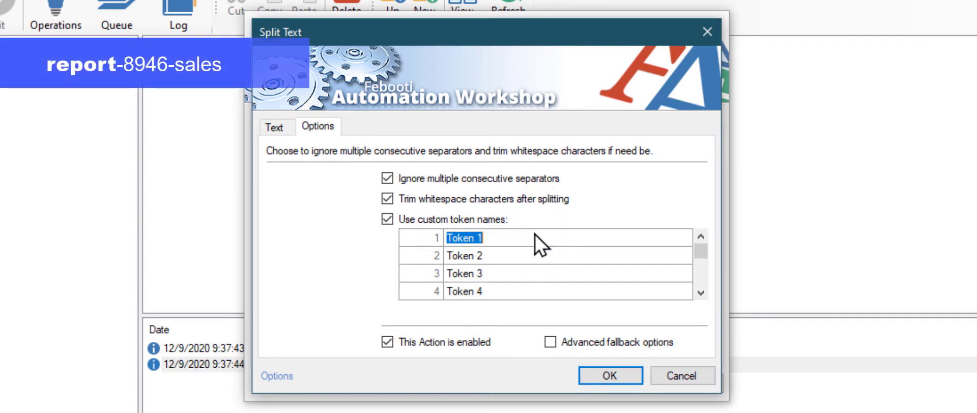
pyautogui.write('Report')
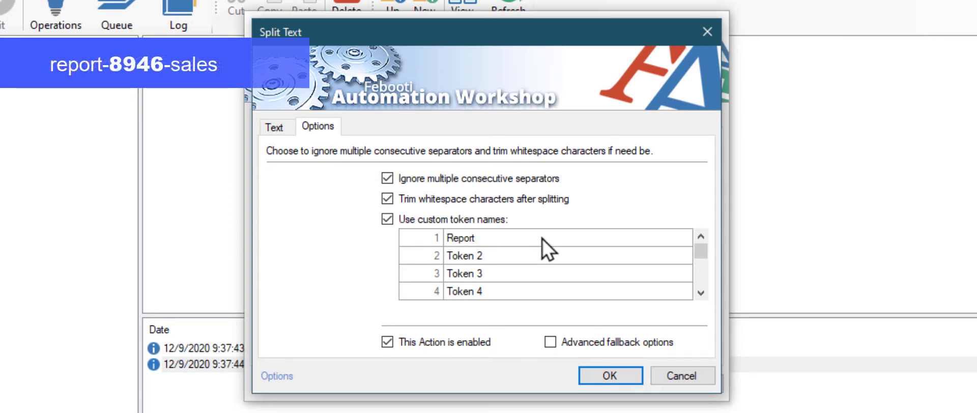
# - Name the second token EntryID and the third token Department, and save the Split Text action
pyautogui.click(577, 259)
pyautogui.click(576, 258)
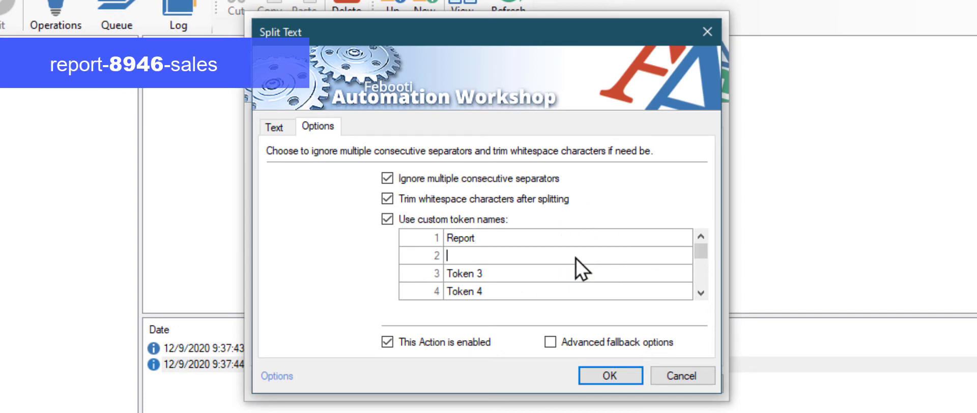
pyautogui.write('EntryID')
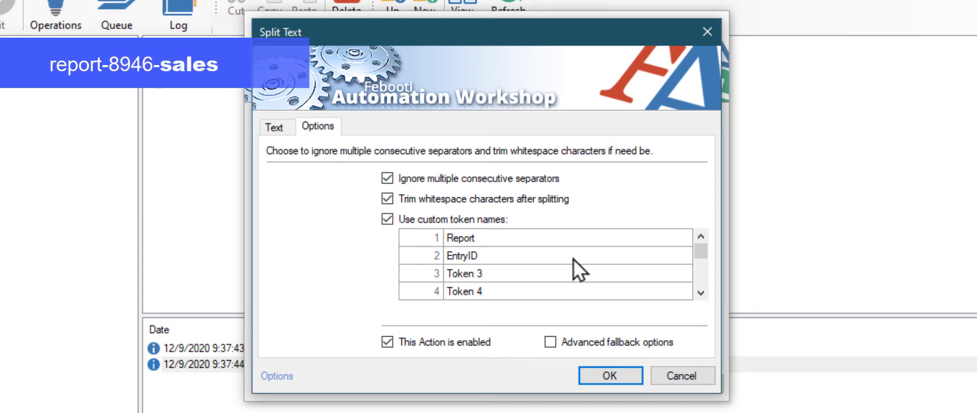
pyautogui.click(533, 276)
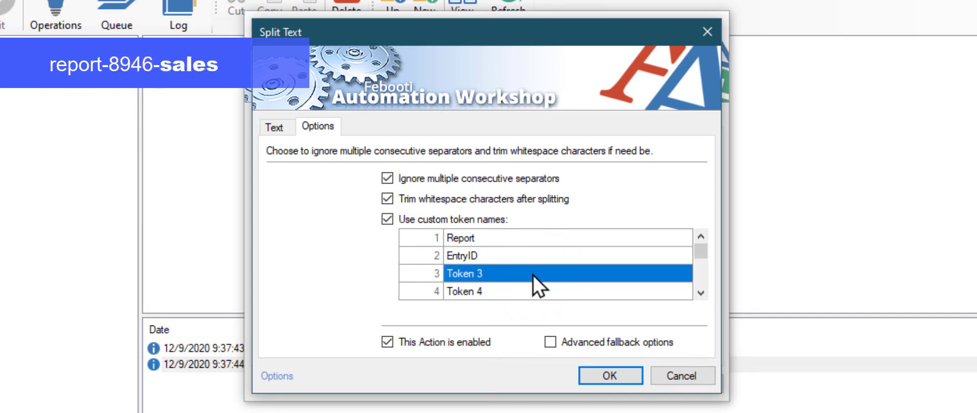
pyautogui.click(534, 276)
pyautogui.write('Depar')
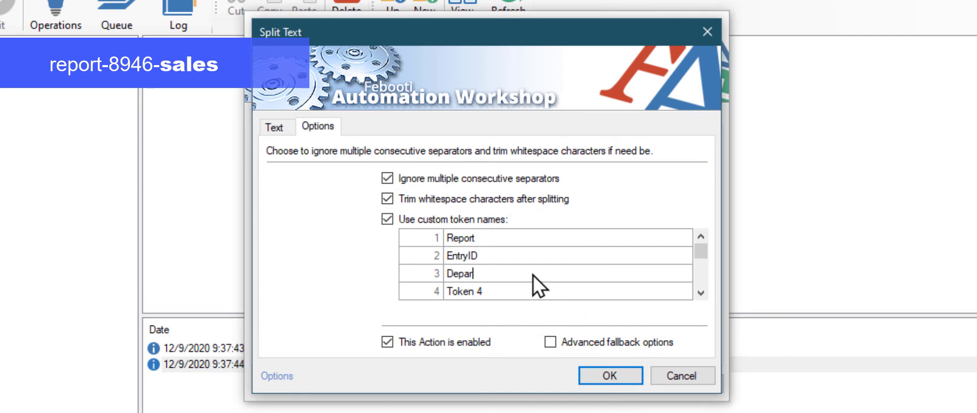
pyautogui.write('tment')
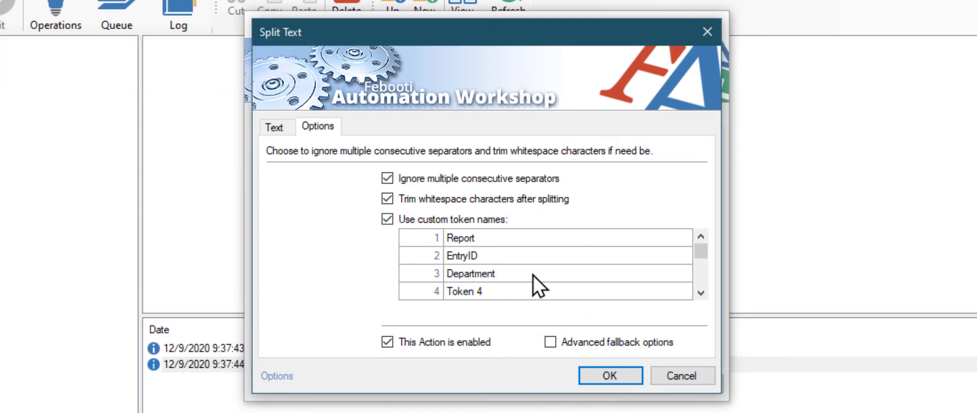
pyautogui.click(628, 375)
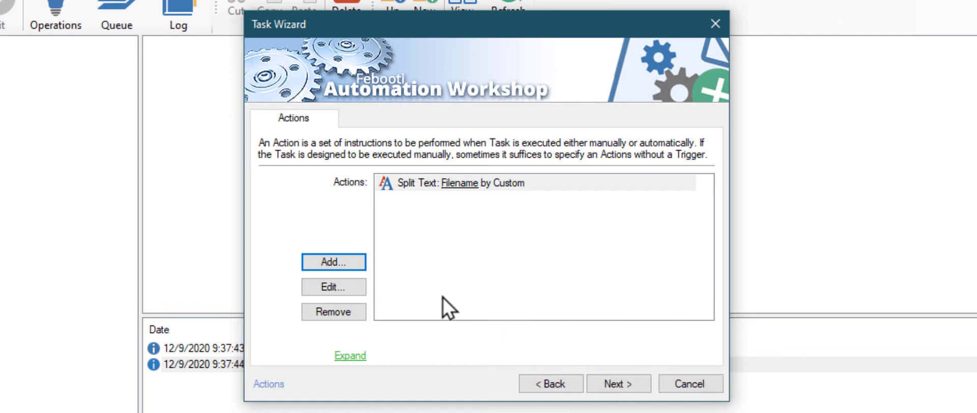
# - Add a Change Text Case action from the Text group to the task
pyautogui.click(355, 263)
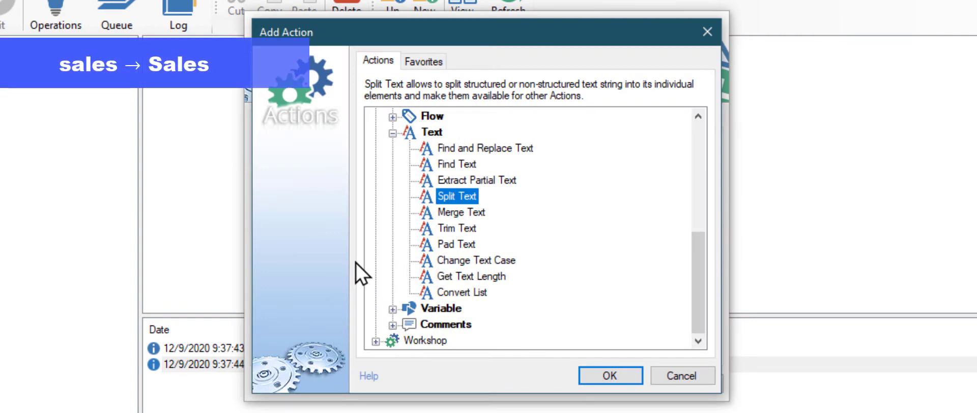
pyautogui.click(472, 260)
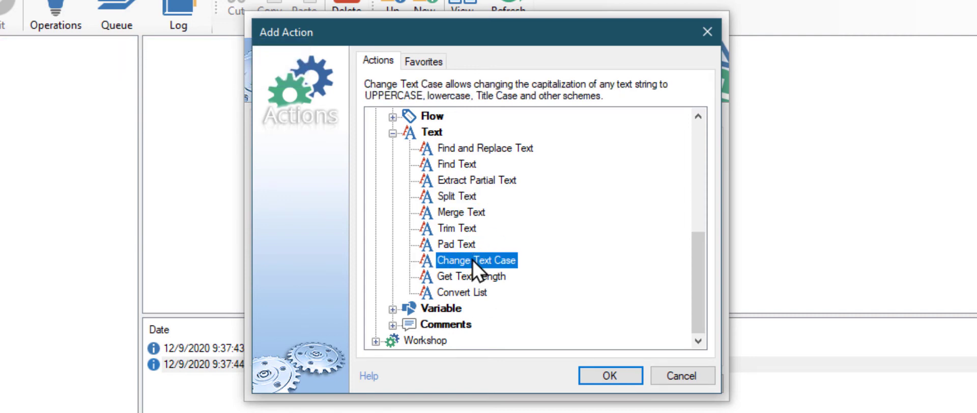
pyautogui.click(624, 372)
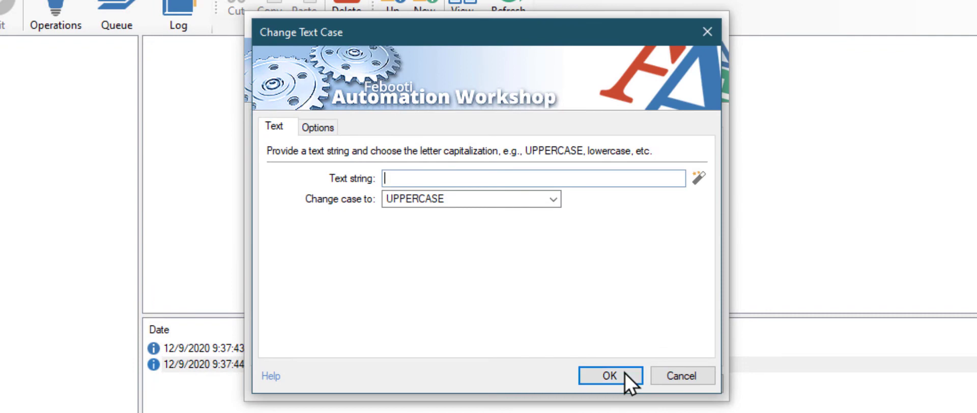
# - Insert token 3 (Department) of the Split Text action as the text string whose case is changed
pyautogui.click(699, 179)
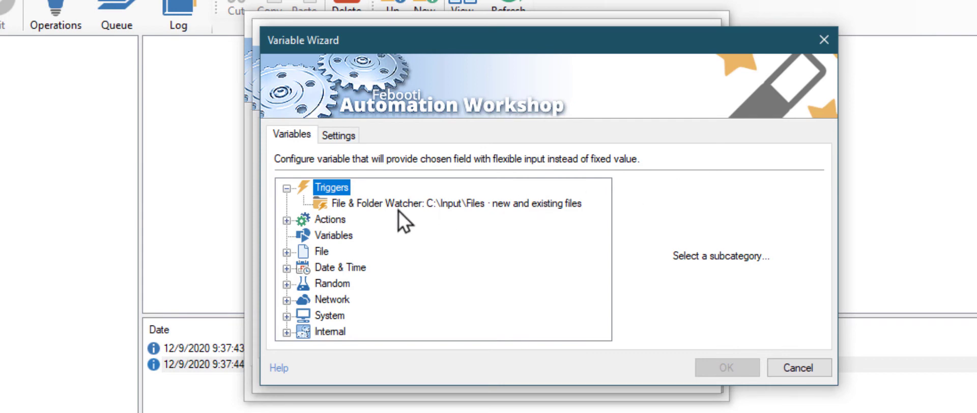
pyautogui.click(287, 220)
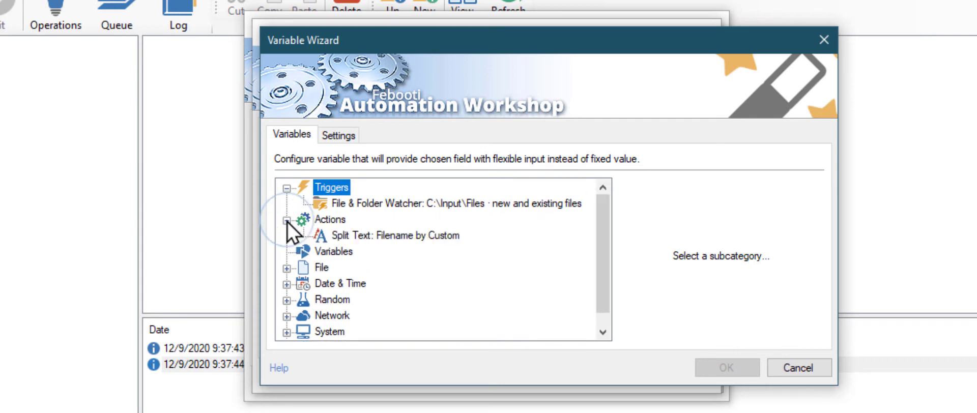
pyautogui.click(395, 236)
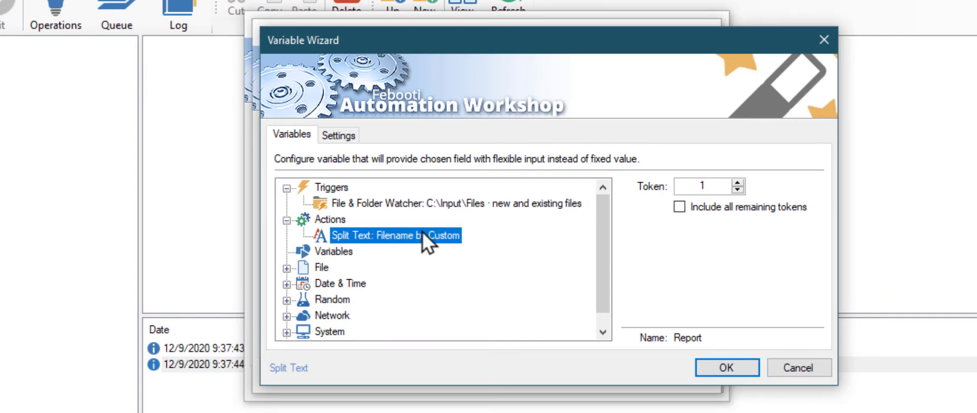
pyautogui.click(737, 182)
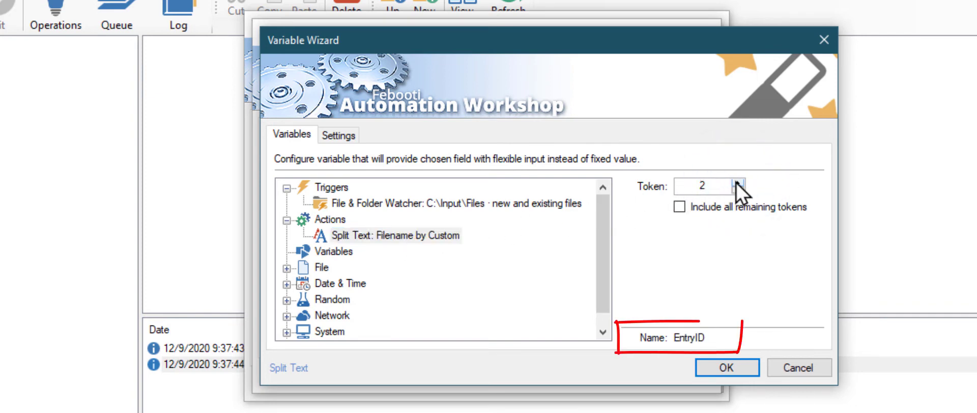
pyautogui.click(738, 182)
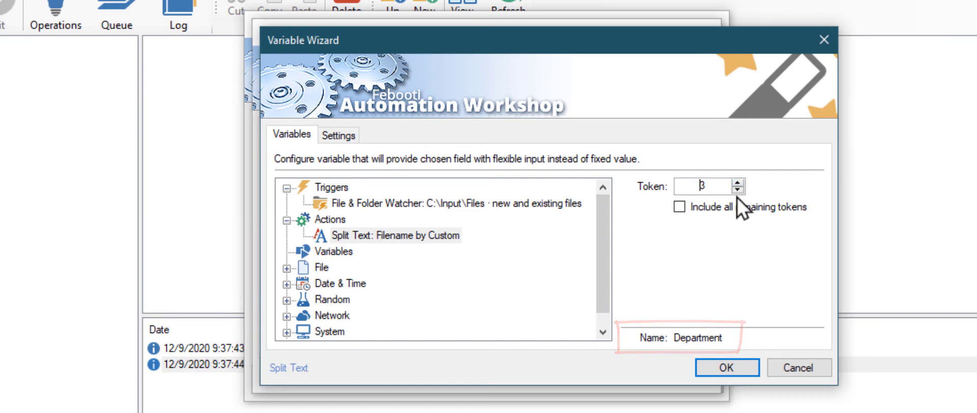
pyautogui.click(748, 368)
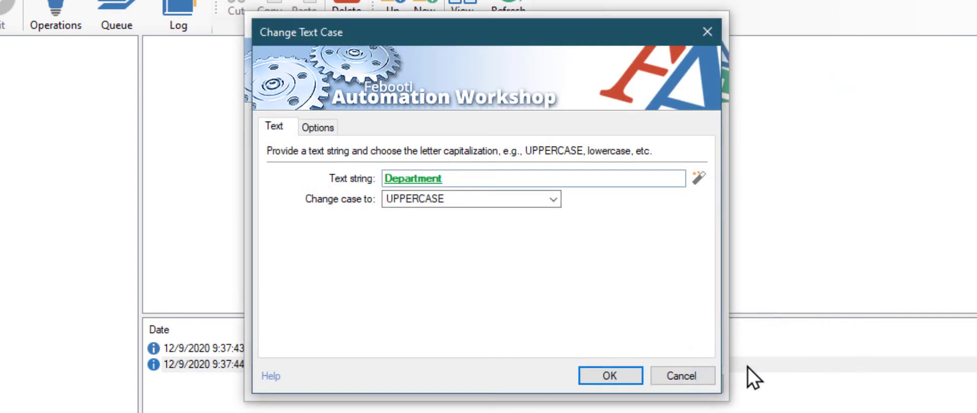
# - Set the case conversion to Title Case and save the Change Text Case action
pyautogui.click(554, 198)
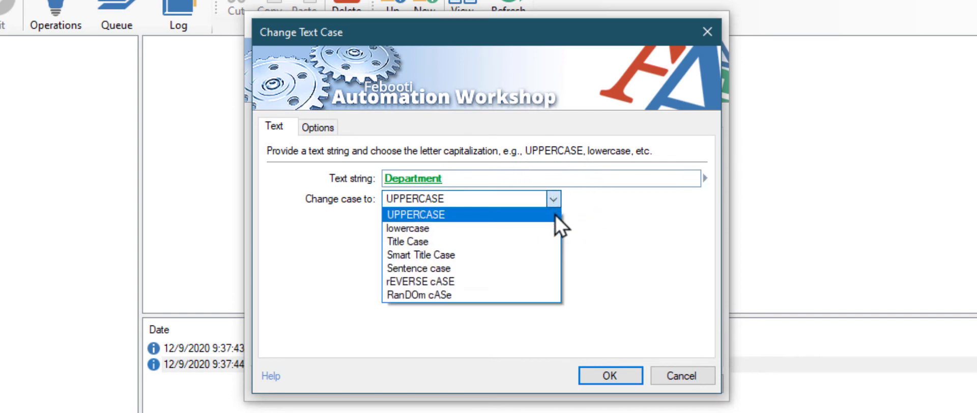
pyautogui.click(556, 243)
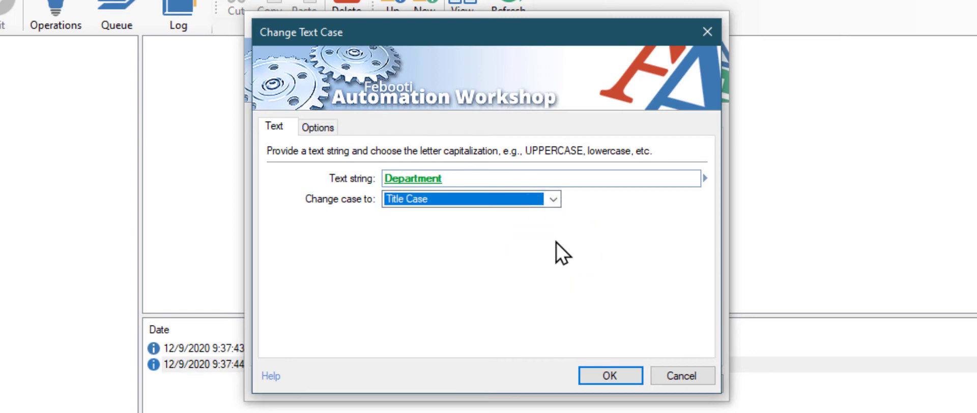
pyautogui.click(633, 374)
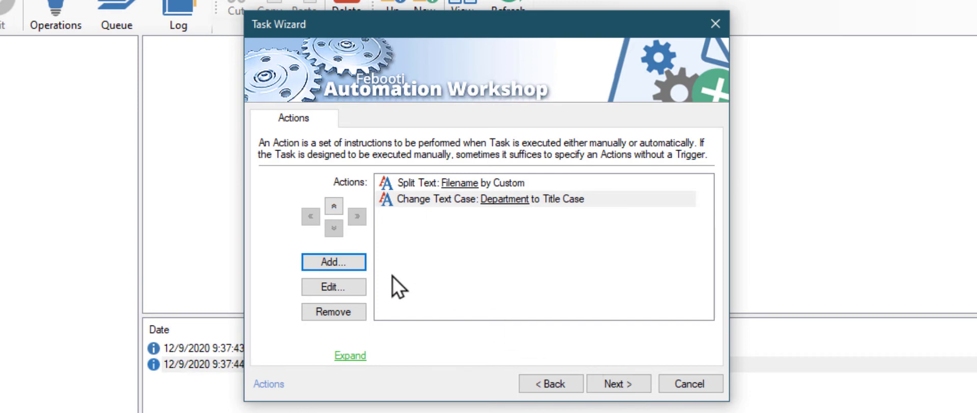
# - Add a Set Variable action from the Variable group and name the variable "My report"
pyautogui.click(362, 264)
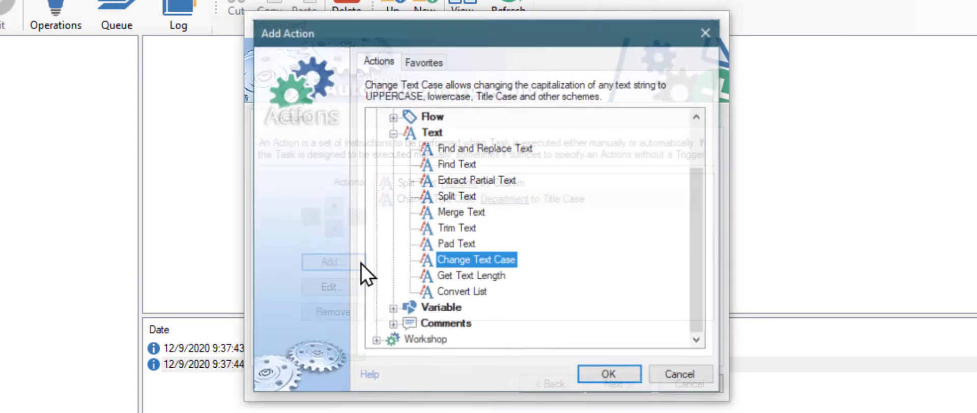
pyautogui.click(392, 309)
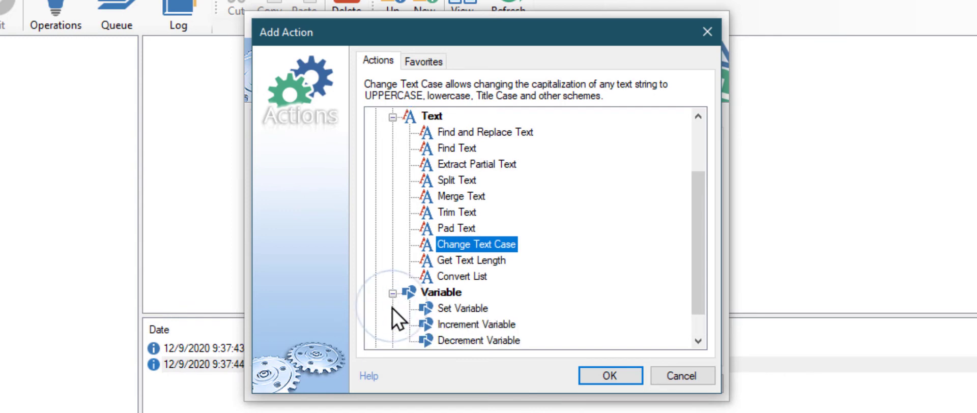
pyautogui.click(444, 311)
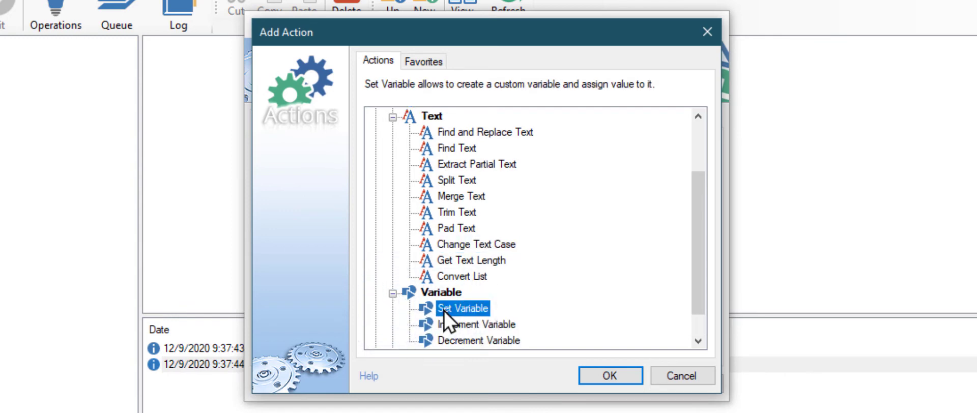
pyautogui.click(623, 374)
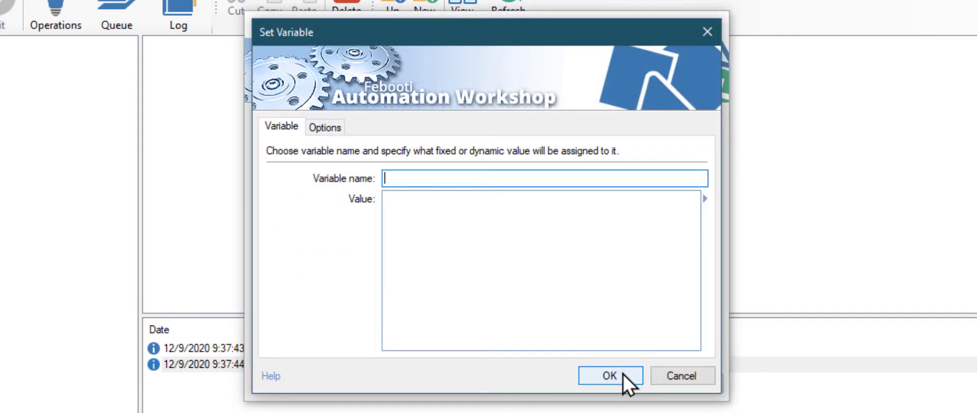
pyautogui.write('My report')
# - Set the variable's value to the Change Text Case action's new capitalized text followed by " report", and save the action
pyautogui.click(557, 277)
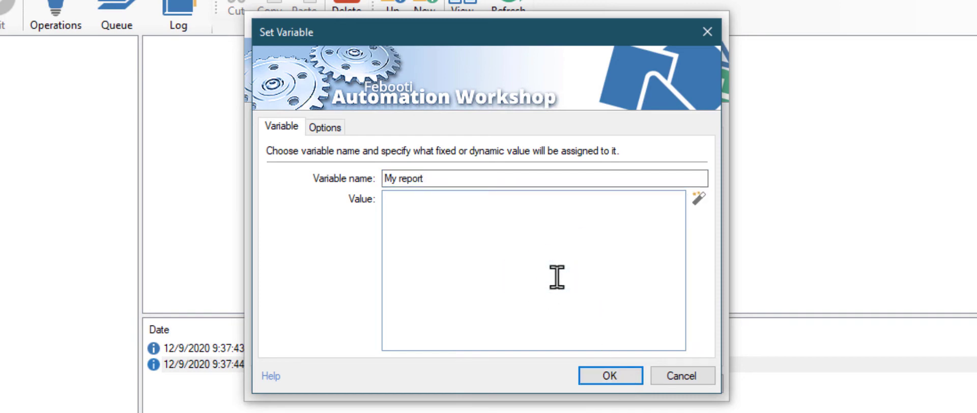
pyautogui.click(698, 202)
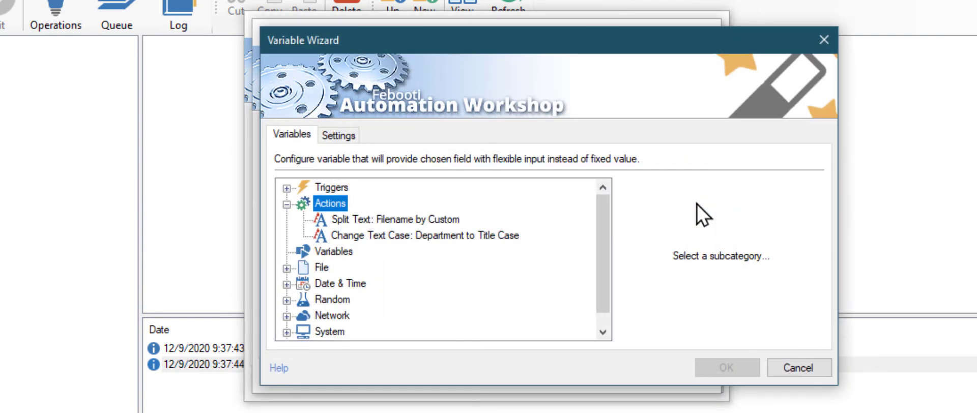
pyautogui.click(490, 239)
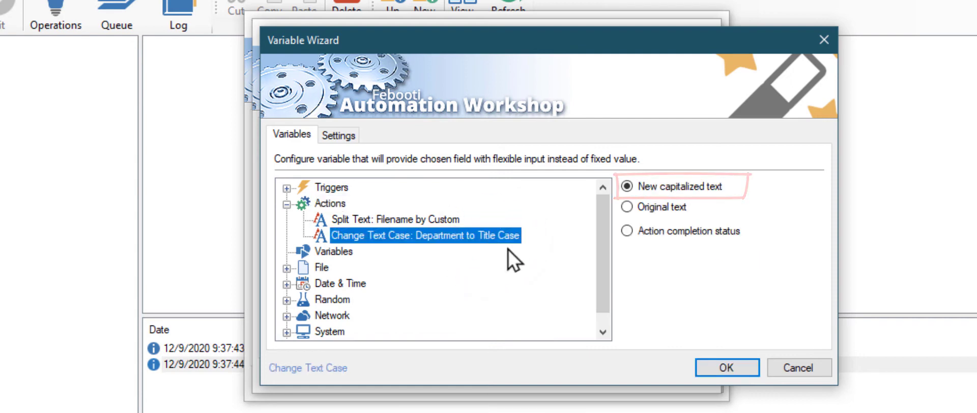
pyautogui.click(702, 369)
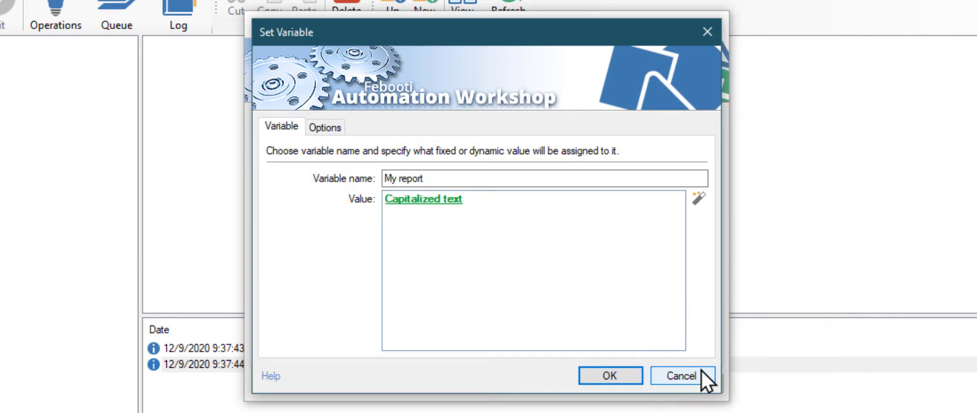
pyautogui.write('report')
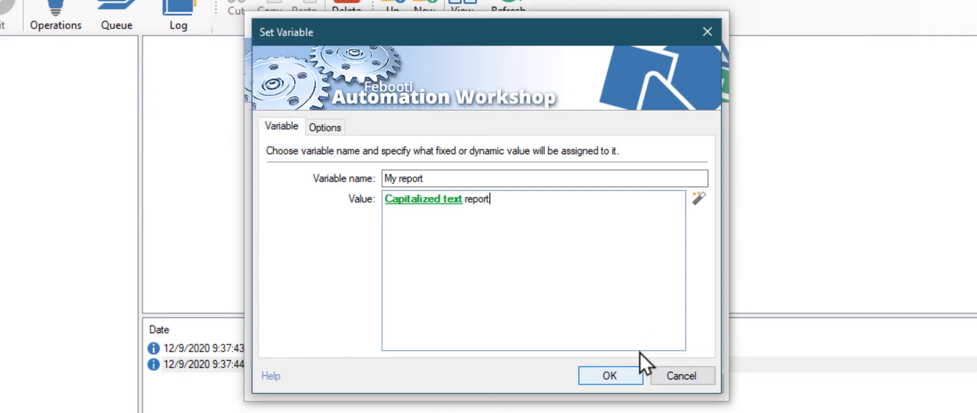
pyautogui.click(631, 377)
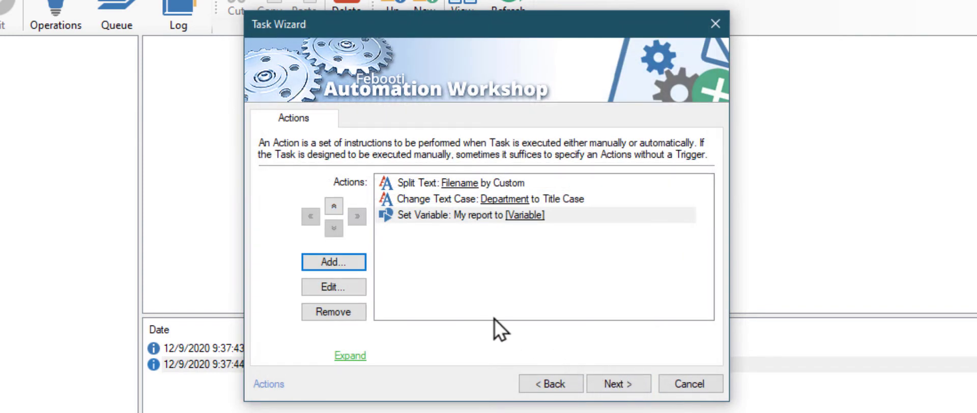
# - Add a Pad Text action from the Text group to the task
pyautogui.click(359, 261)
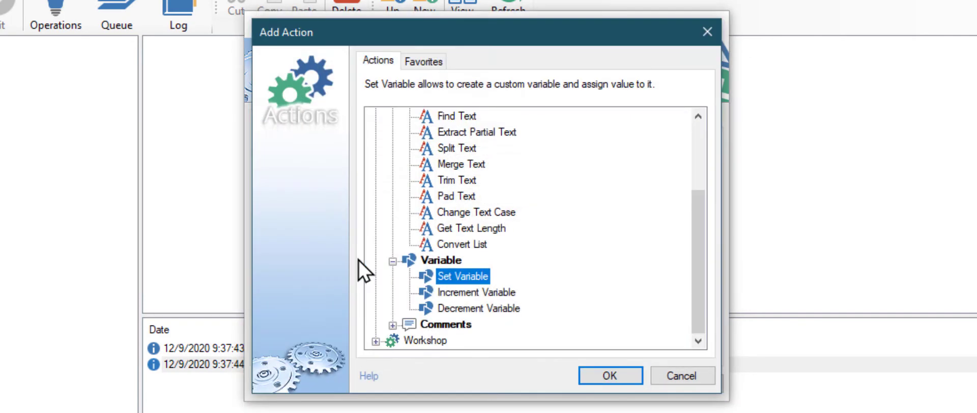
pyautogui.click(447, 198)
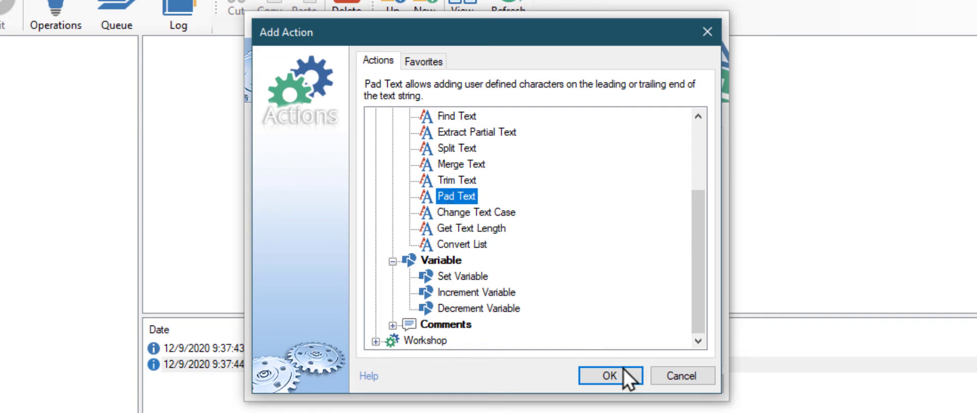
pyautogui.click(633, 378)
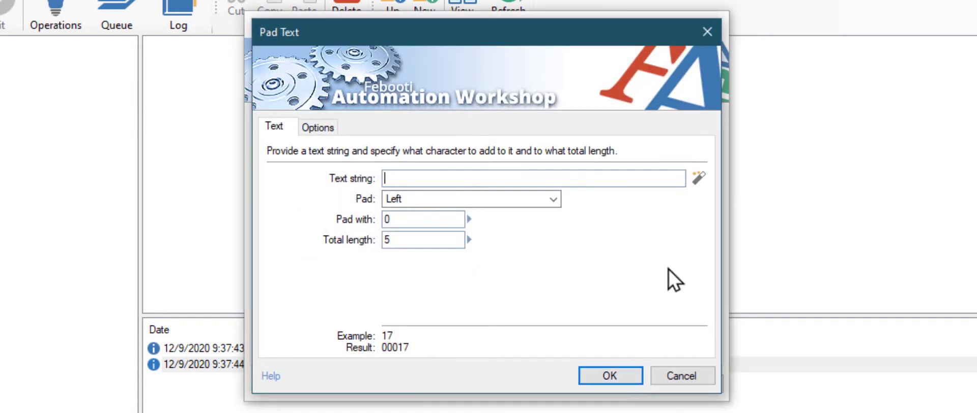
# - Set the text string of the Pad Text action to token 2 (EntryID) of the Split Text action
pyautogui.click(697, 179)
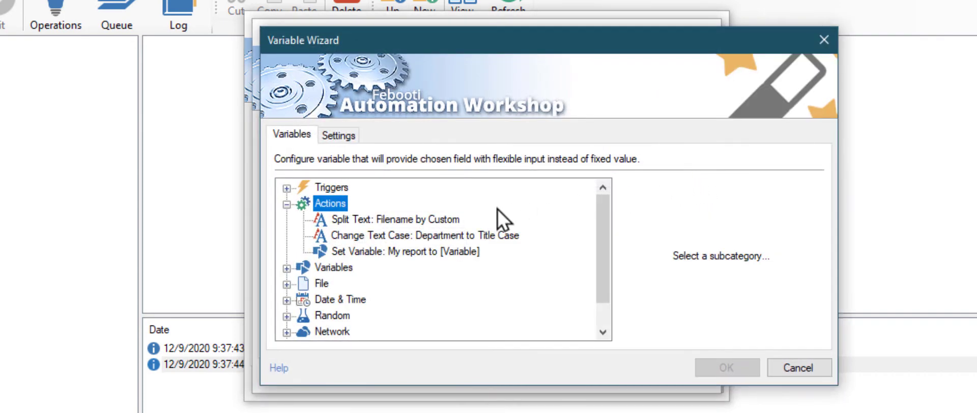
pyautogui.click(441, 219)
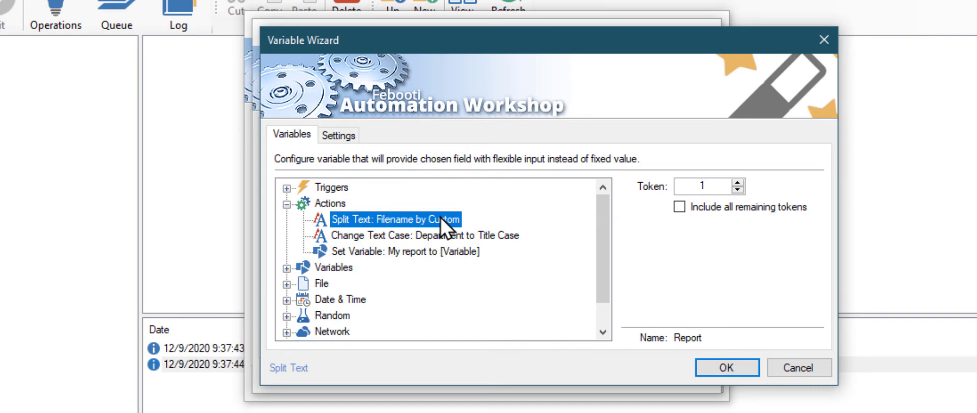
pyautogui.click(742, 183)
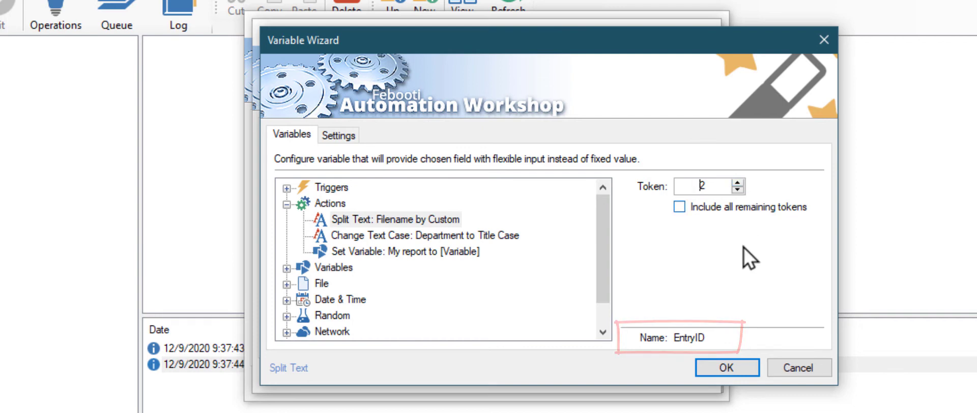
pyautogui.click(747, 364)
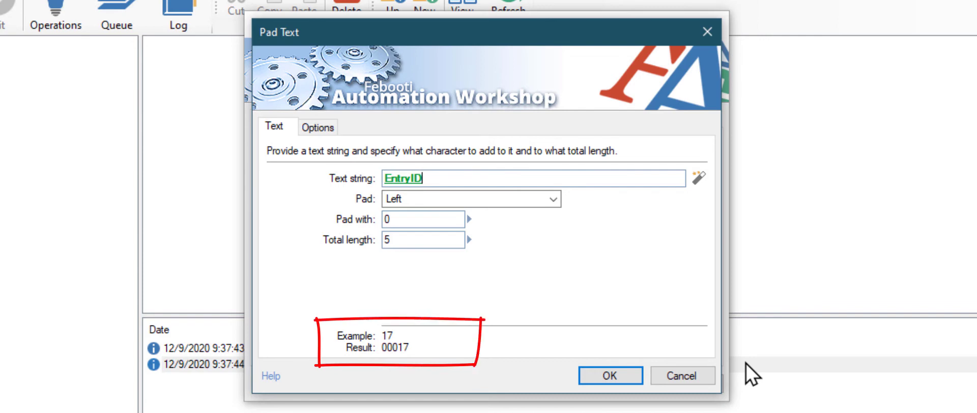
# - Set the total padded length to 10 and save the Pad Text action
pyautogui.click(434, 239)
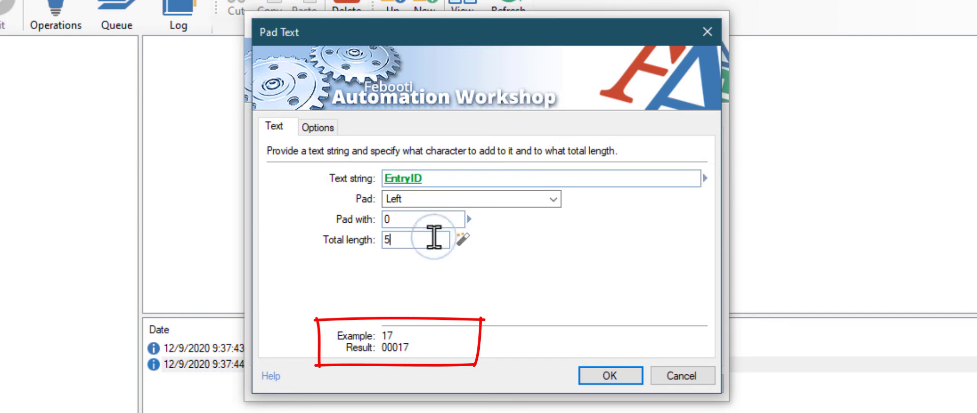
pyautogui.press('BackSpace')
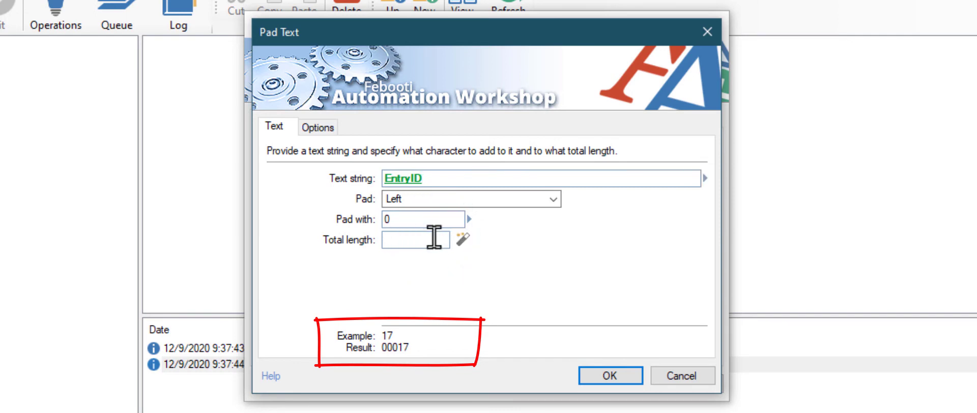
pyautogui.write('10')
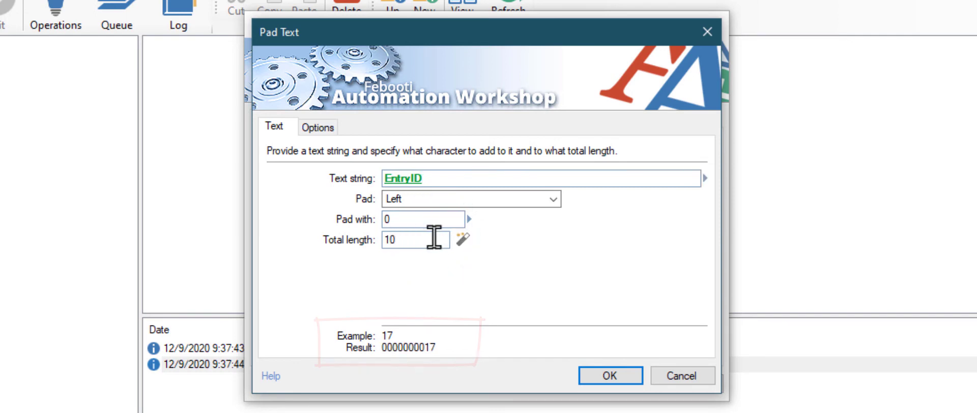
pyautogui.click(589, 383)
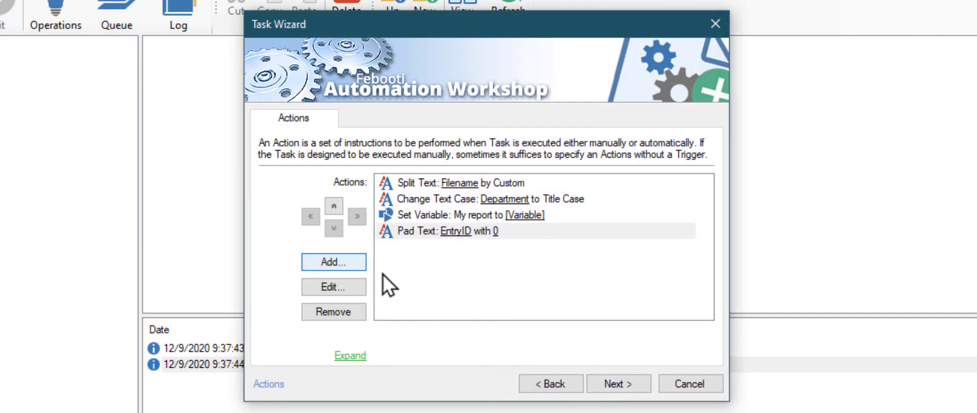
# - Add another Set Variable action to the task and name the variable "My ID"
pyautogui.click(358, 261)
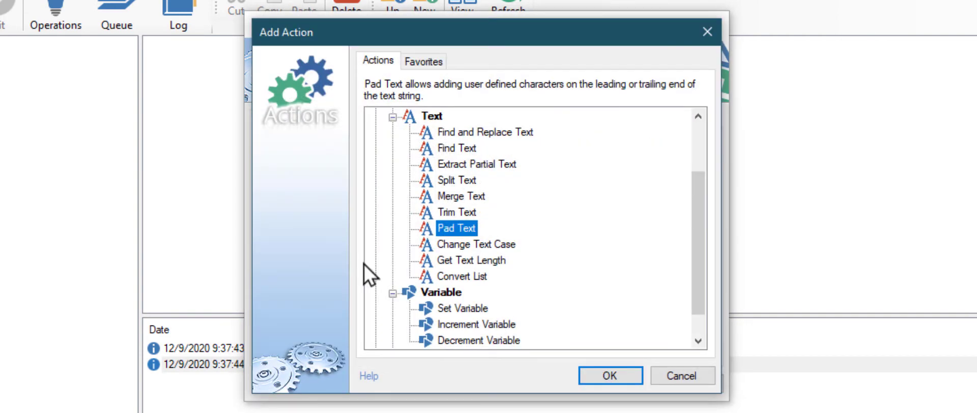
pyautogui.click(459, 311)
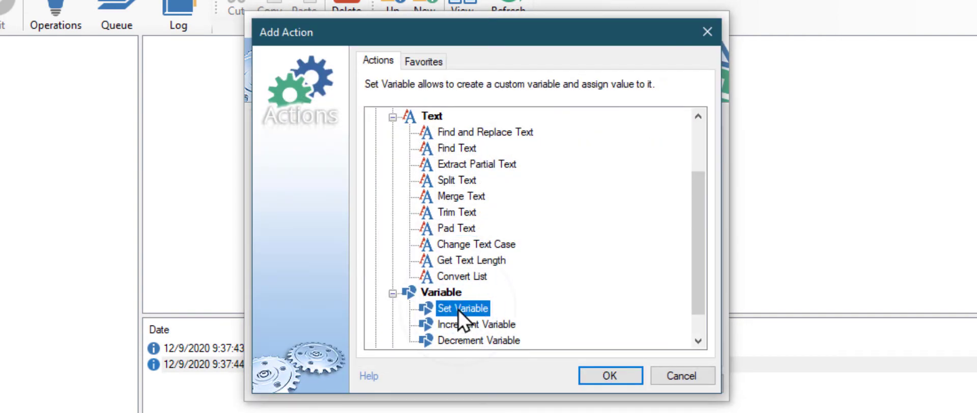
pyautogui.click(626, 375)
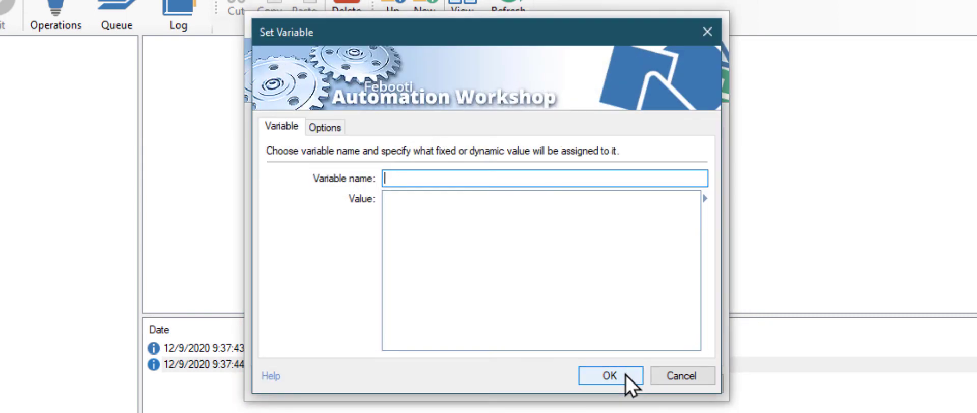
pyautogui.write('My ID')
# - Set the variable's value to the Pad Text action's new padded text and save the action
pyautogui.click(554, 271)
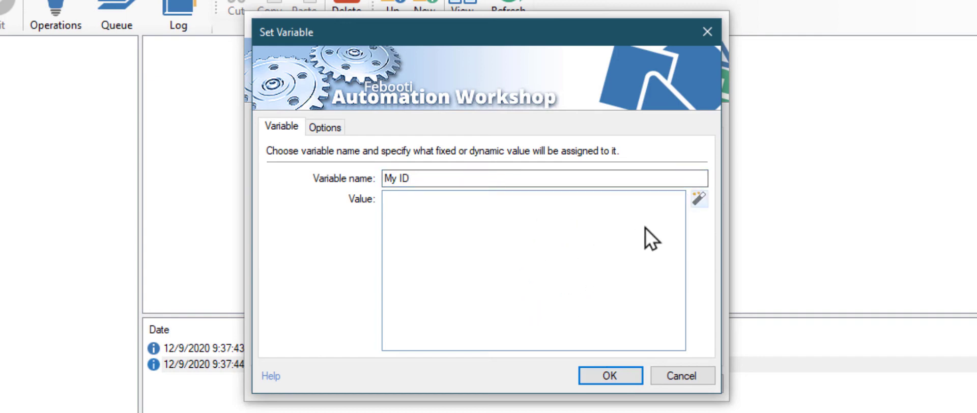
pyautogui.click(701, 201)
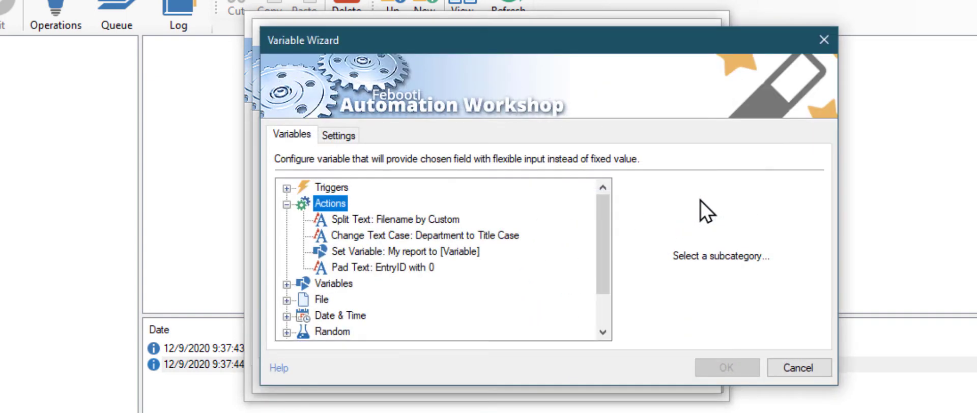
pyautogui.click(418, 269)
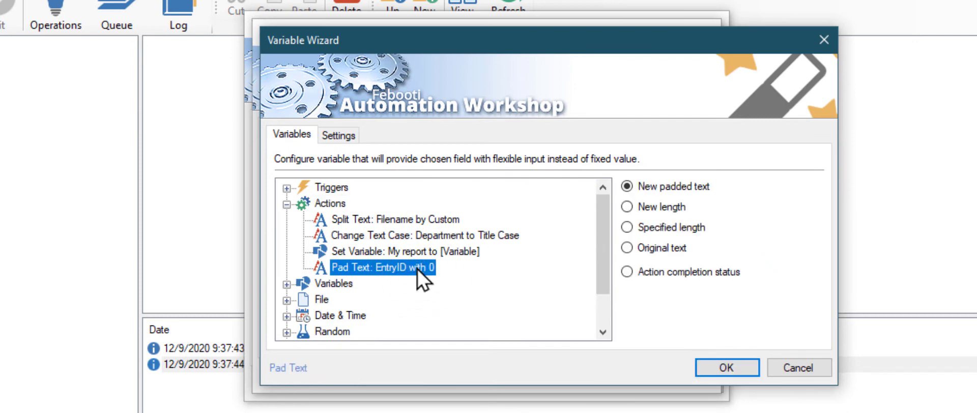
pyautogui.click(709, 371)
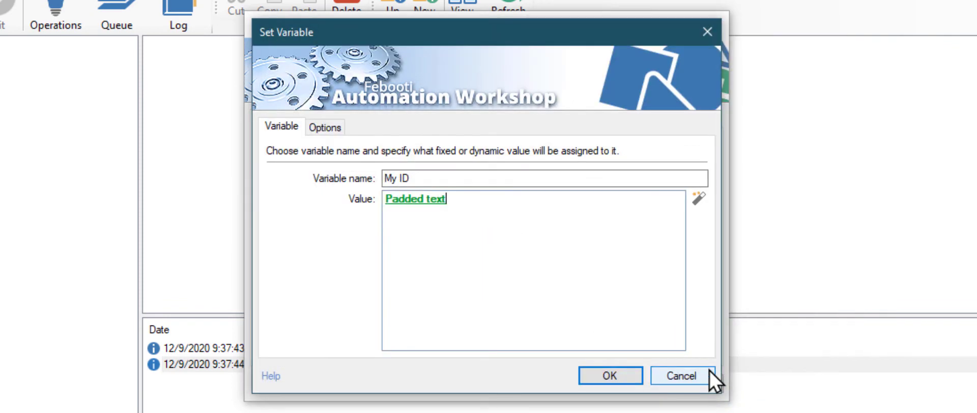
pyautogui.click(592, 378)
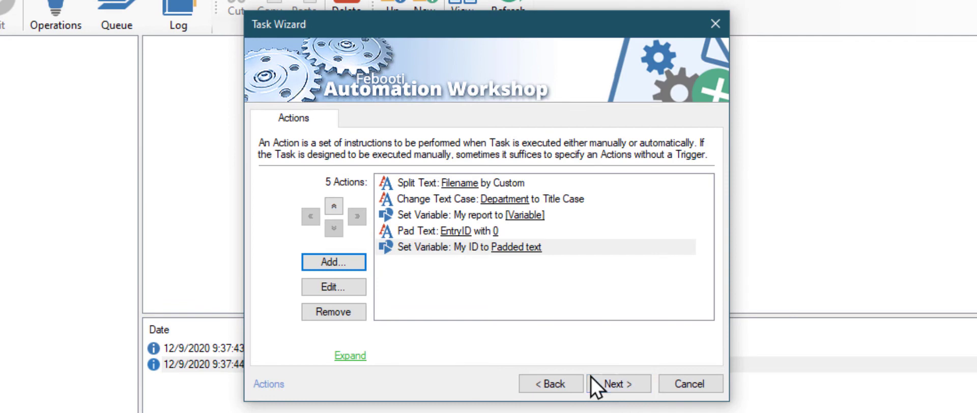
# - Add a further Set Variable action and name the variable "My date"
pyautogui.click(356, 264)
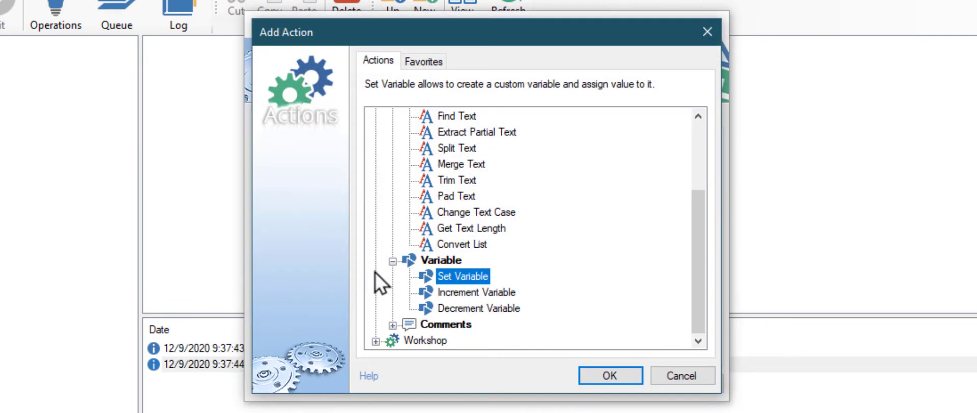
pyautogui.click(595, 381)
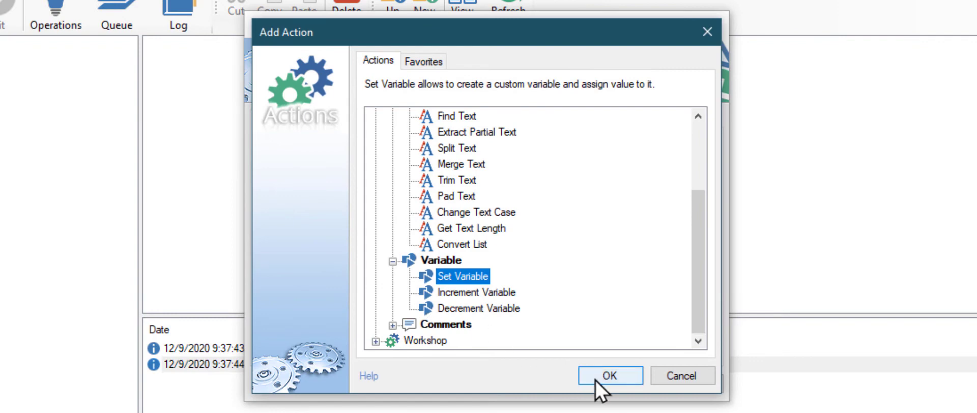
pyautogui.write('My date')
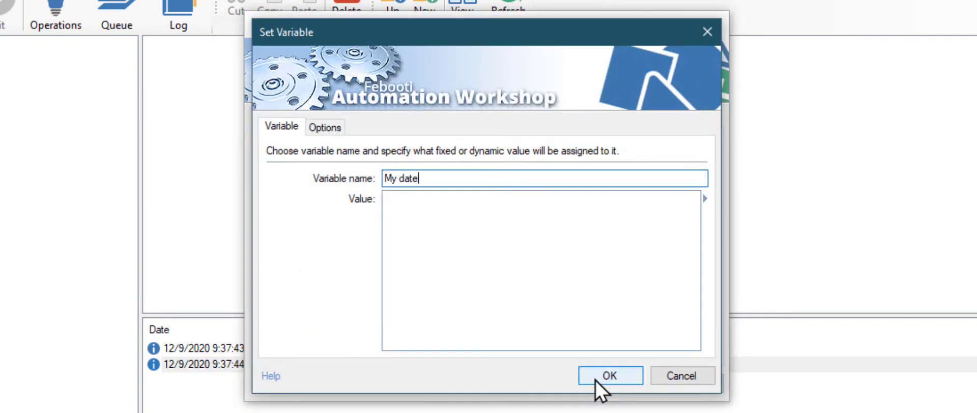
# - Insert the Year date component into the value of the "My date" variable, followed by a space
pyautogui.click(550, 264)
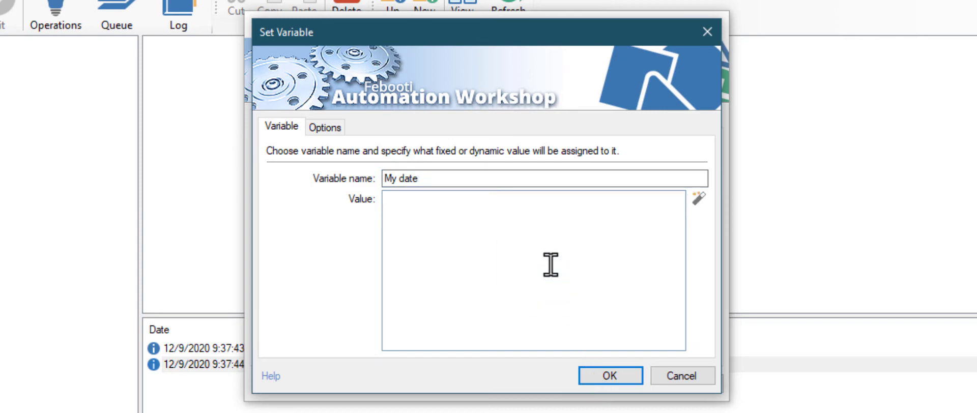
pyautogui.click(699, 199)
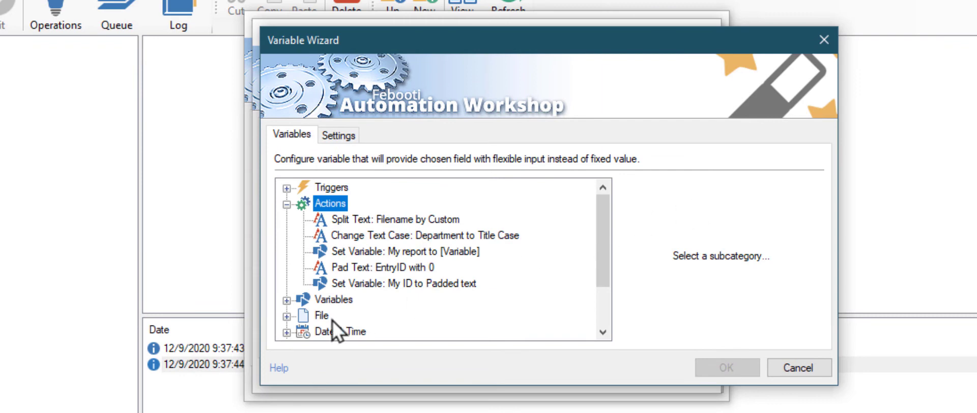
pyautogui.click(287, 334)
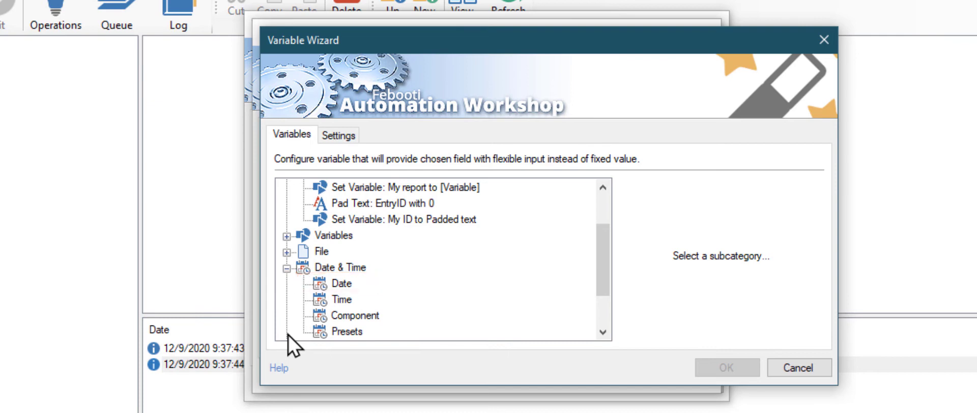
pyautogui.click(345, 317)
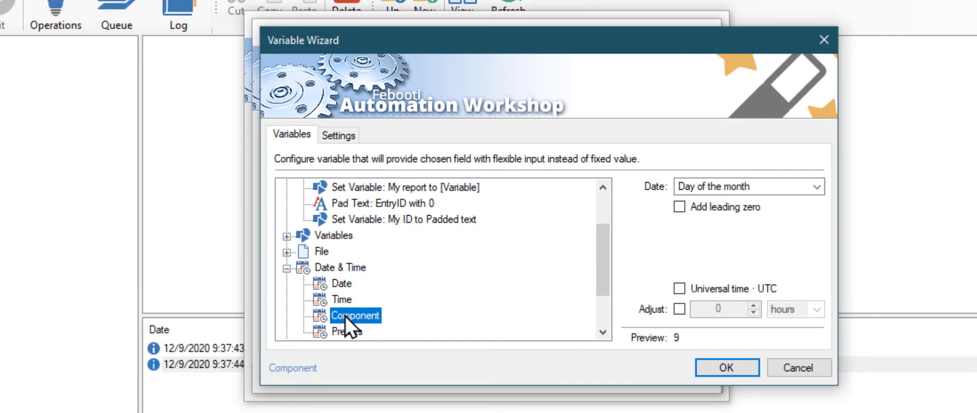
pyautogui.click(817, 189)
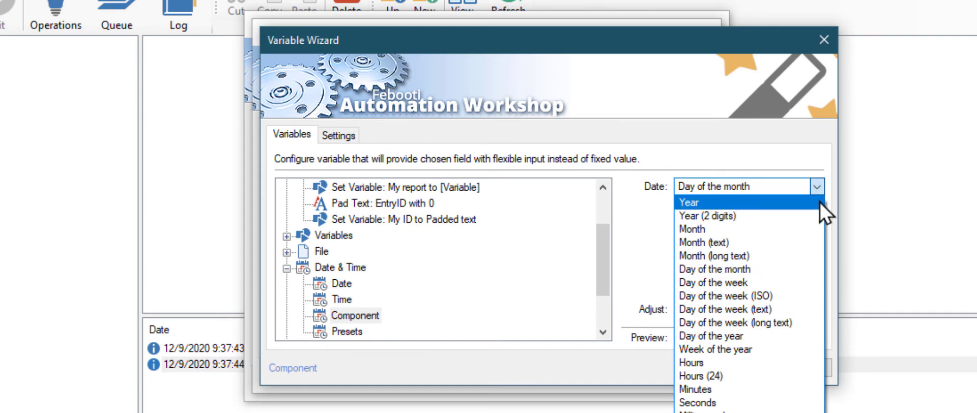
pyautogui.click(820, 202)
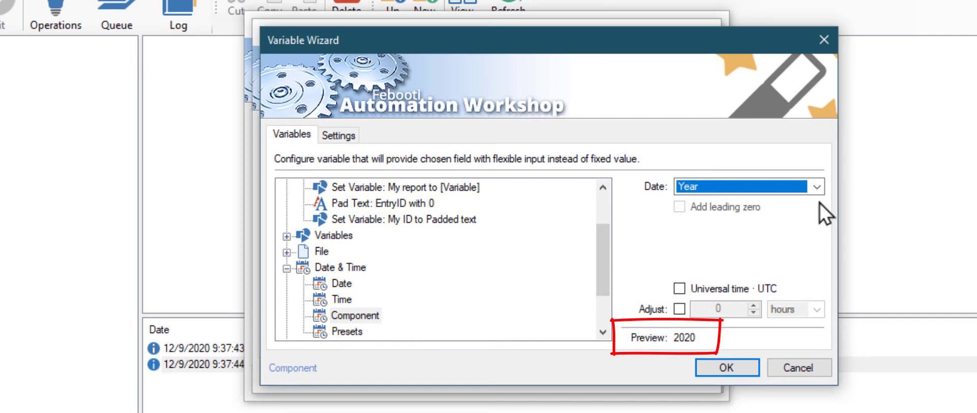
pyautogui.click(710, 373)
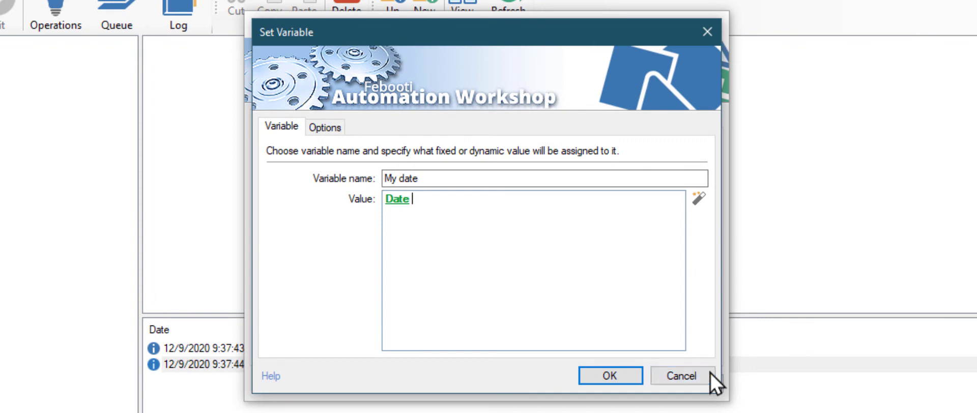
# - Add the Month (text) date component after the year in the variable's value, followed by a space
pyautogui.click(700, 205)
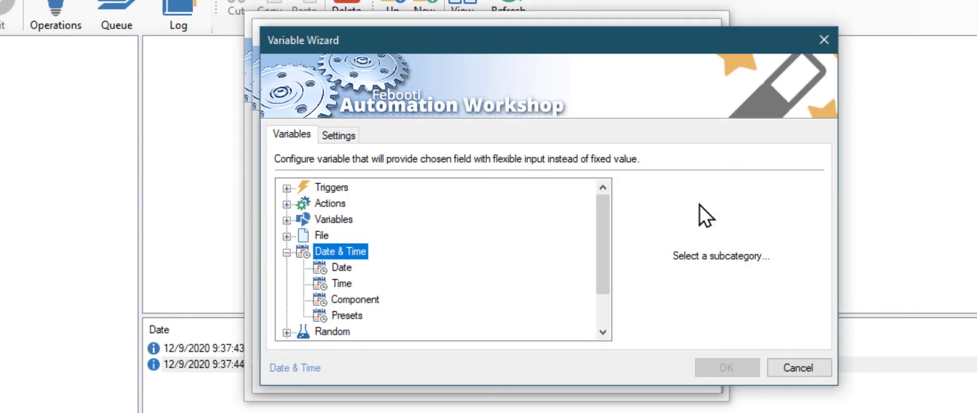
pyautogui.click(365, 298)
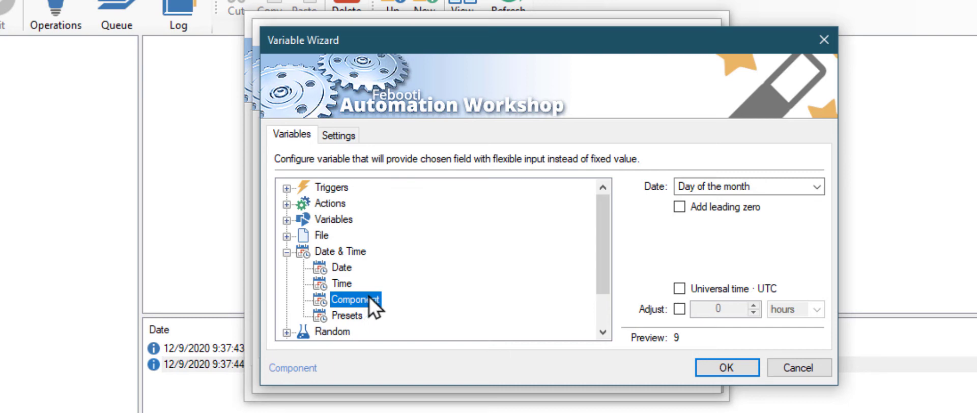
pyautogui.click(818, 193)
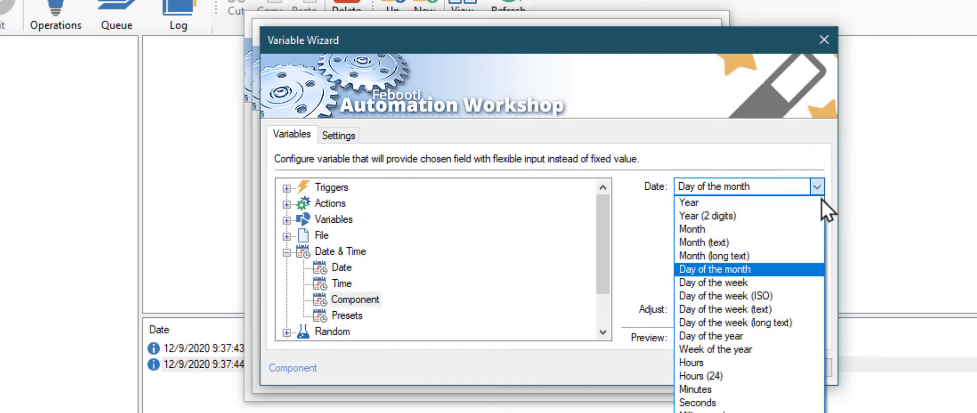
pyautogui.click(817, 243)
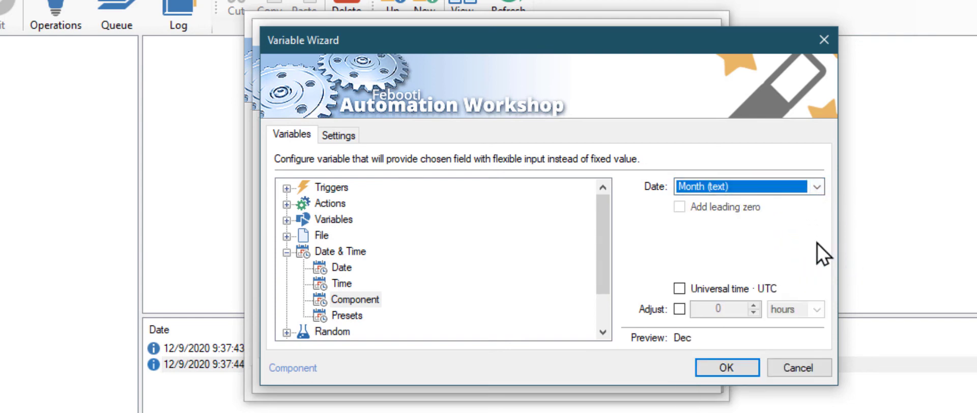
pyautogui.click(746, 366)
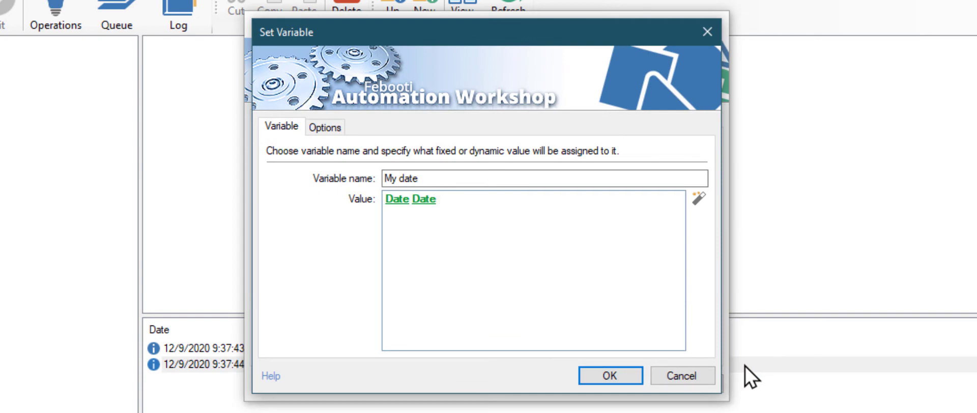
# - Add the Day of the month component with a leading zero after the month in the variable's value
pyautogui.click(702, 205)
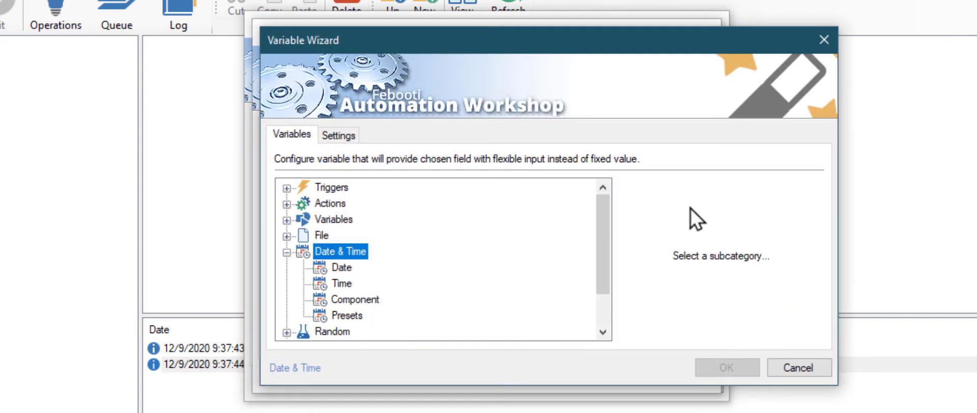
pyautogui.click(371, 300)
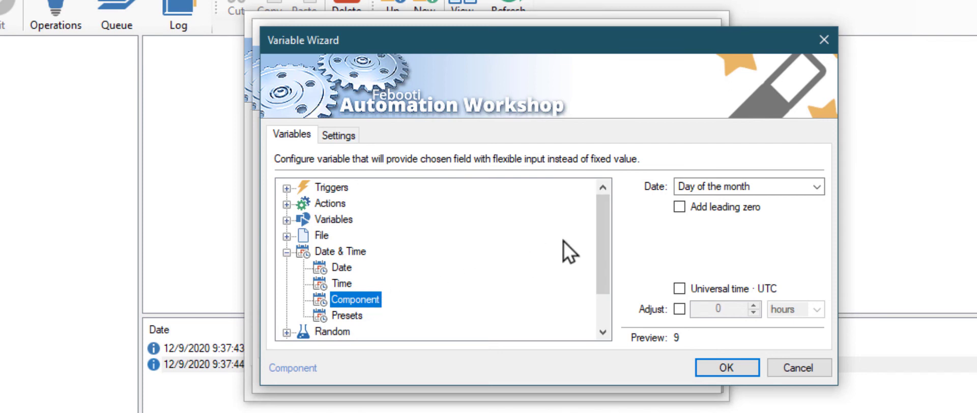
pyautogui.click(680, 207)
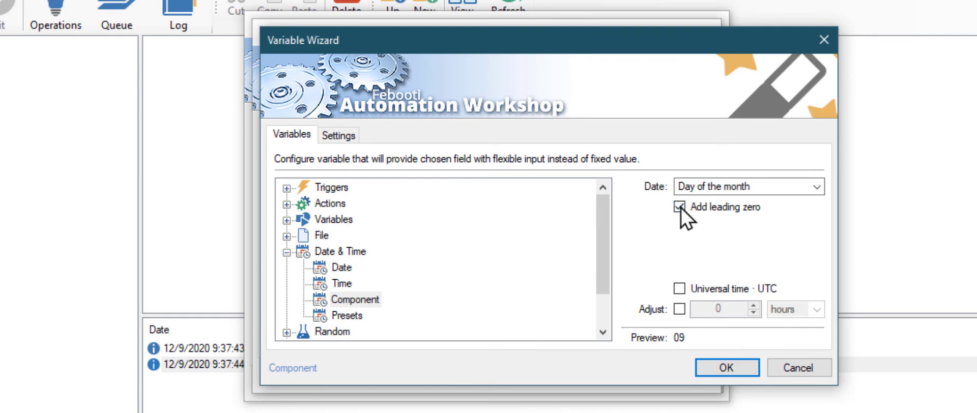
pyautogui.click(707, 368)
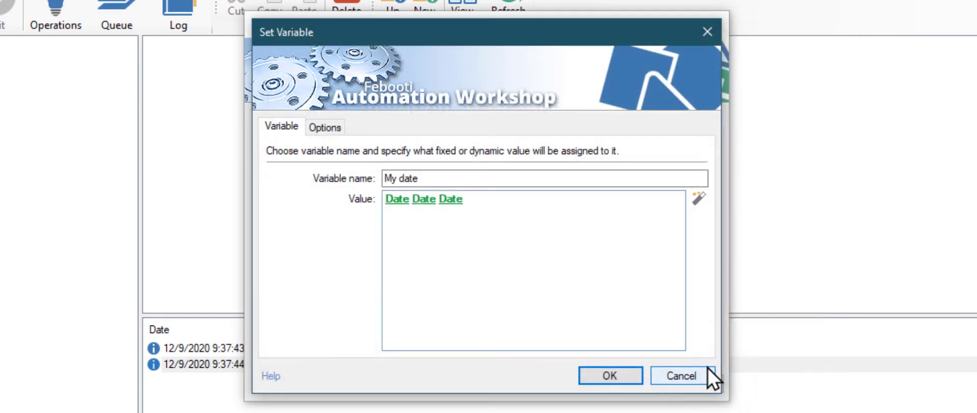
# - Save the "My date" variable action and add a Move File action to the task
pyautogui.click(628, 378)
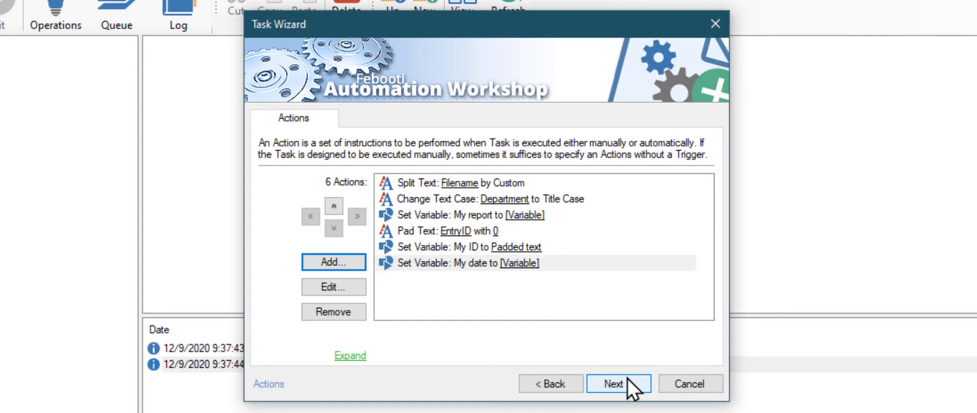
pyautogui.click(360, 263)
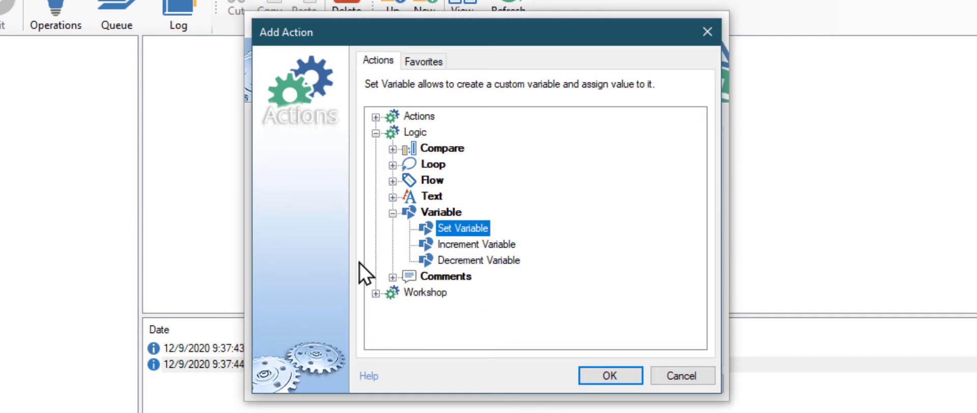
pyautogui.click(376, 117)
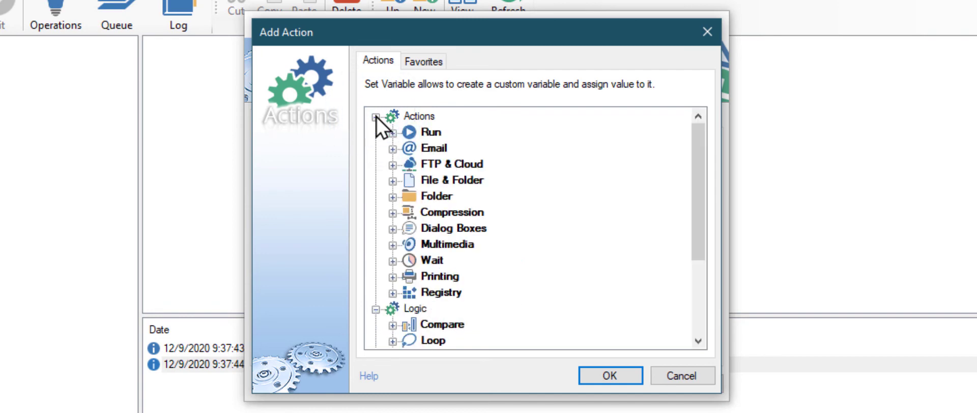
pyautogui.click(392, 181)
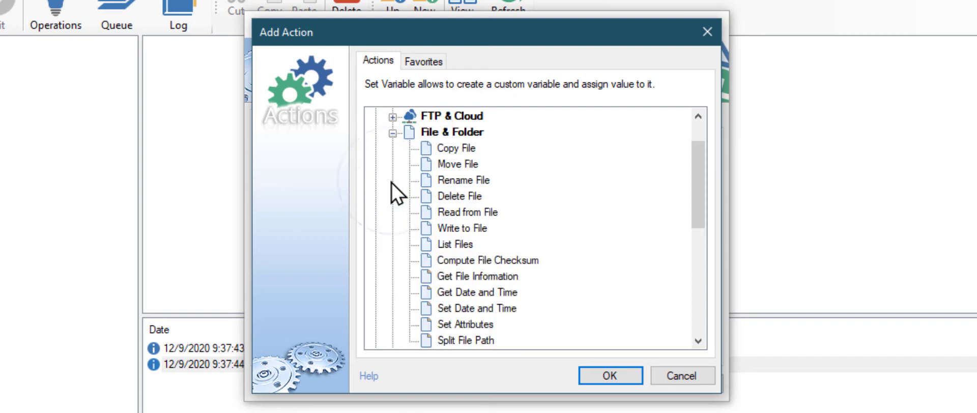
pyautogui.click(457, 165)
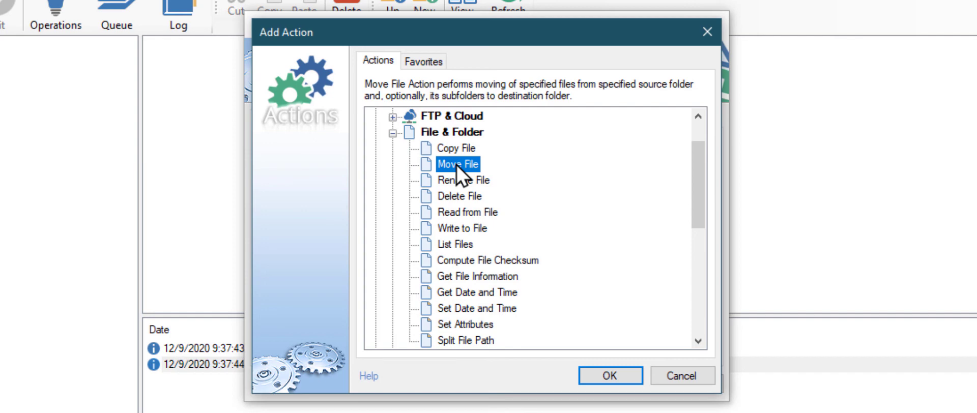
pyautogui.click(628, 375)
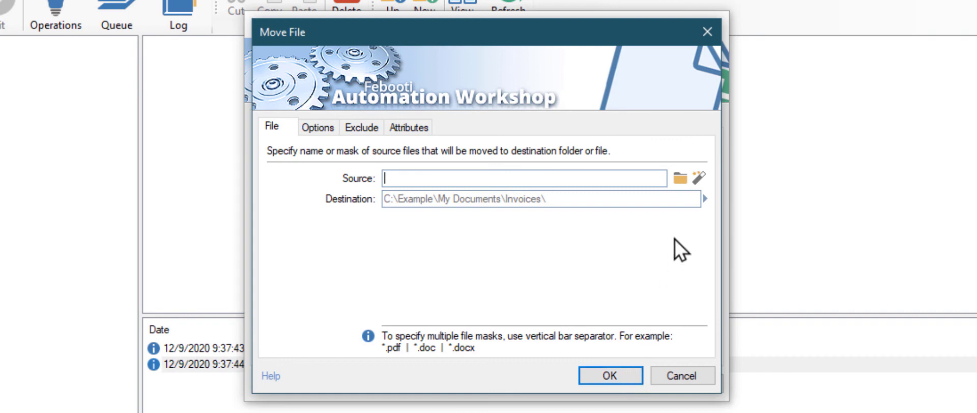
# - Set the Move File source to the File & Folder Watcher's full path and filename, and the destination to C:\Output
pyautogui.click(698, 176)
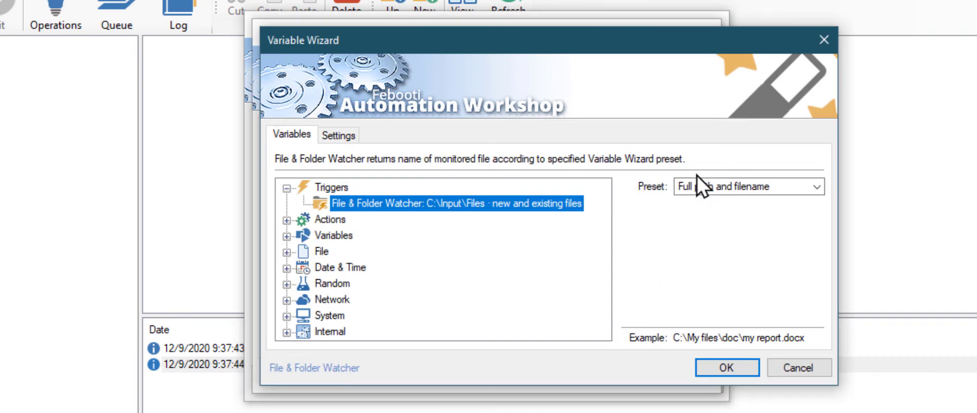
pyautogui.click(703, 370)
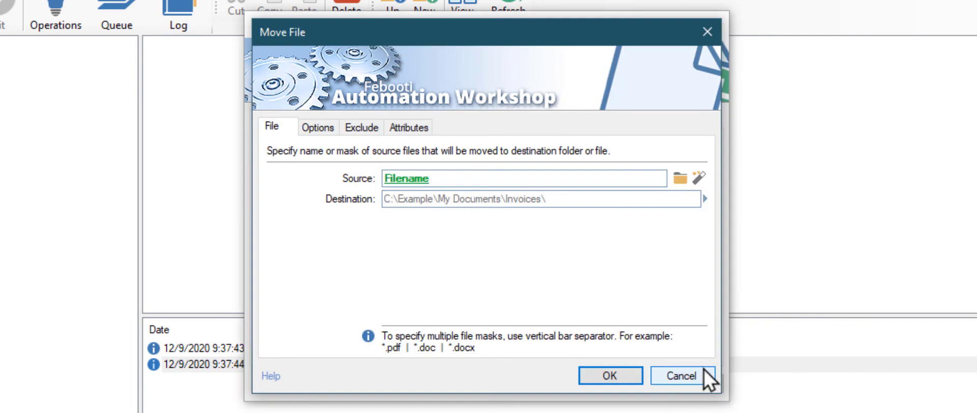
pyautogui.click(584, 200)
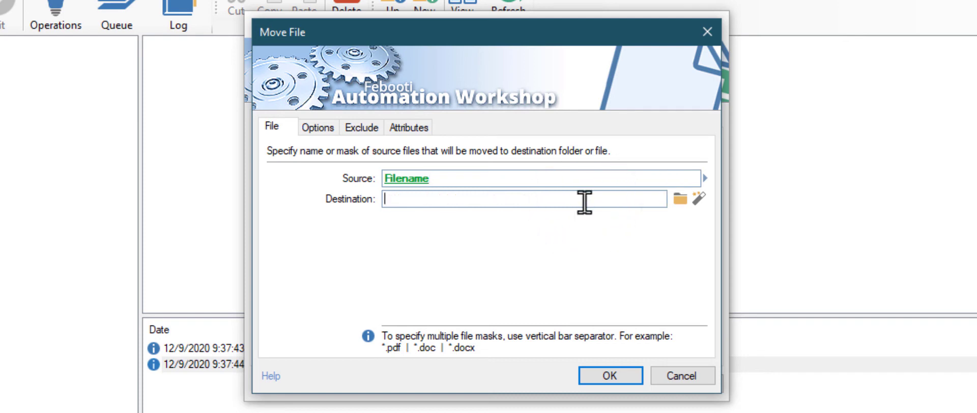
pyautogui.write('C:\\Output')
pyautogui.click(585, 377)
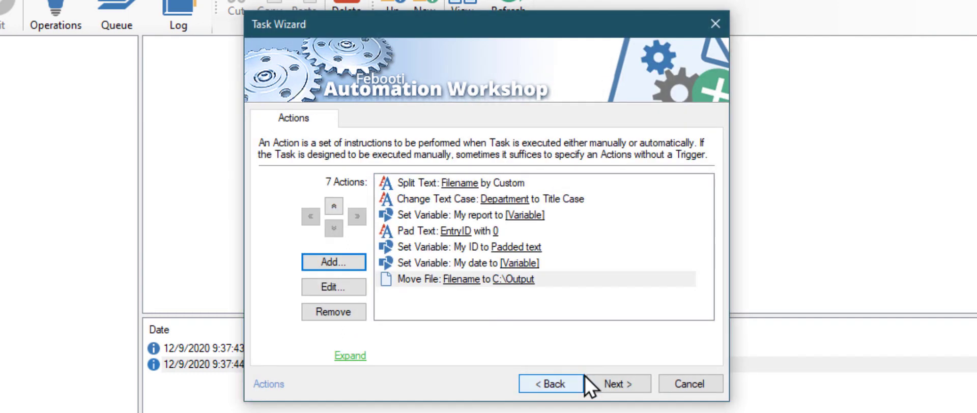
# - Add a Rename File action and set its old name to the Move File action's last destination file
pyautogui.click(360, 261)
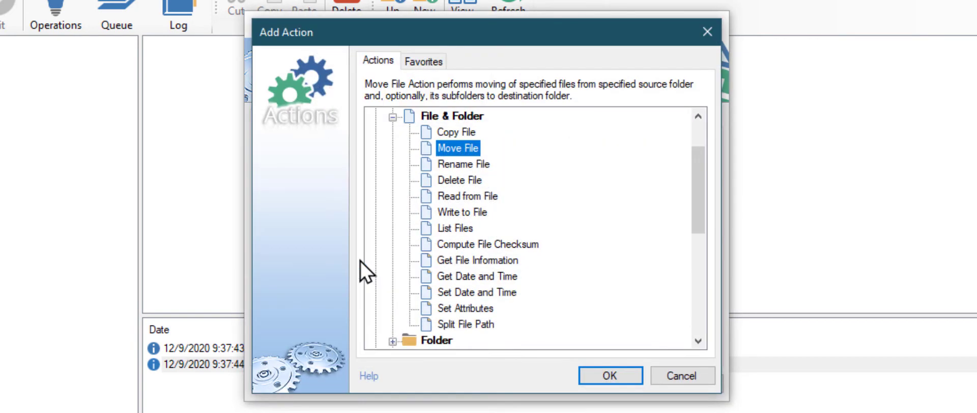
pyautogui.click(454, 164)
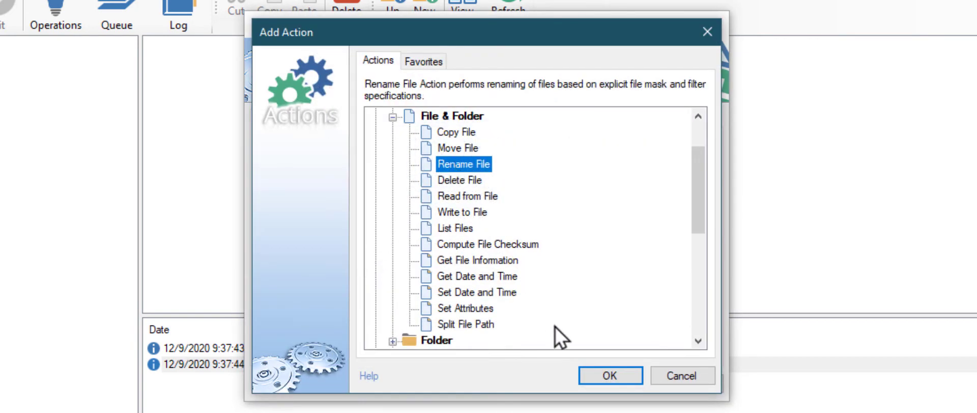
pyautogui.click(584, 373)
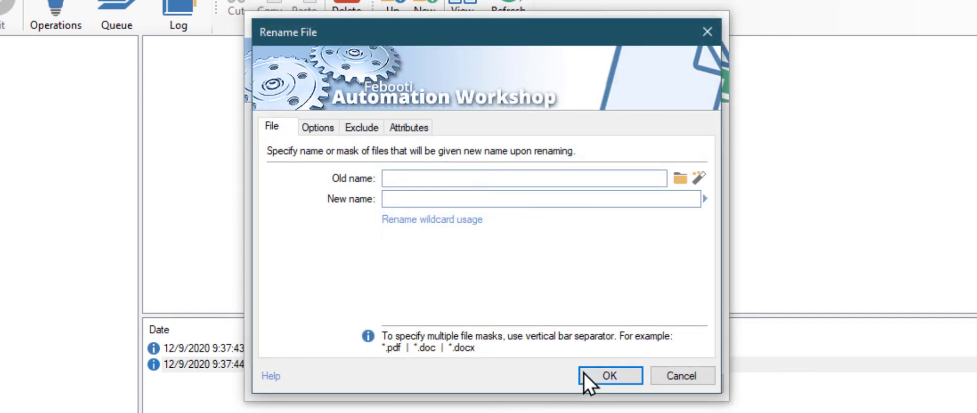
pyautogui.click(698, 175)
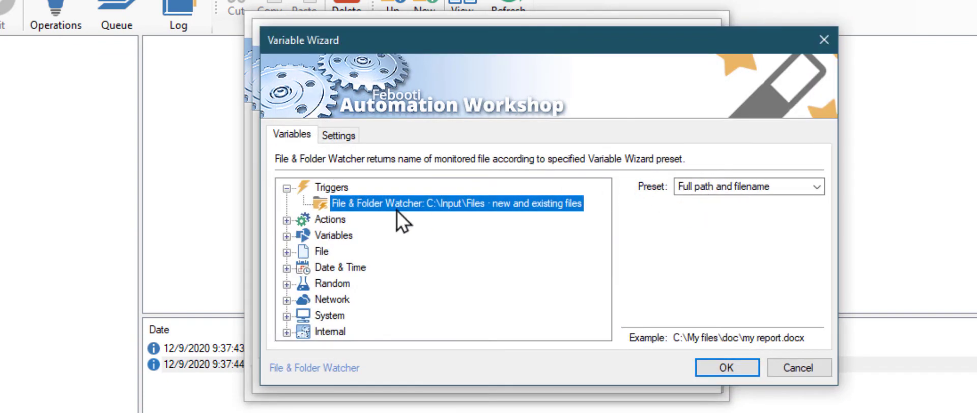
pyautogui.click(286, 222)
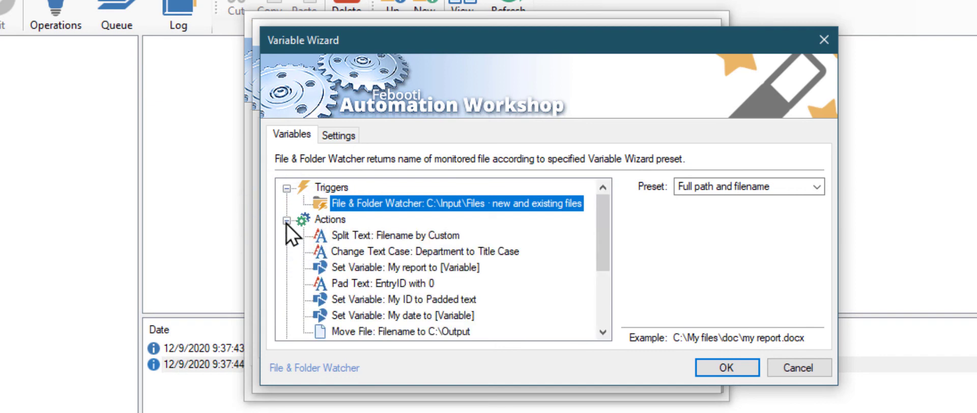
pyautogui.click(371, 337)
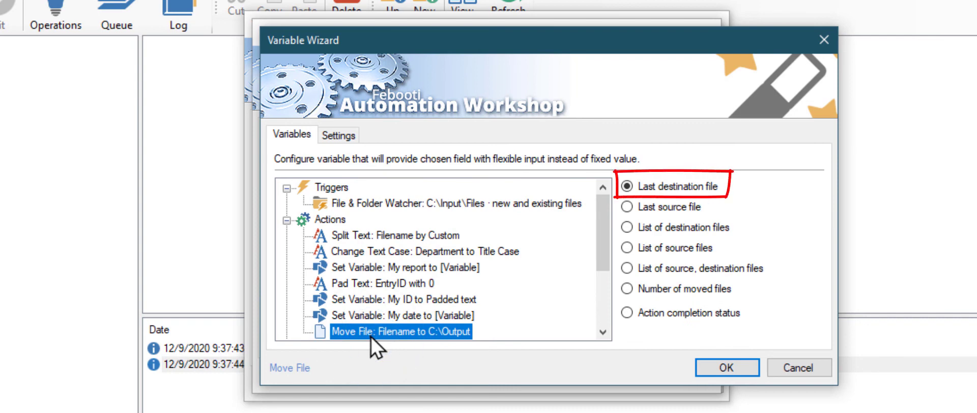
pyautogui.click(709, 371)
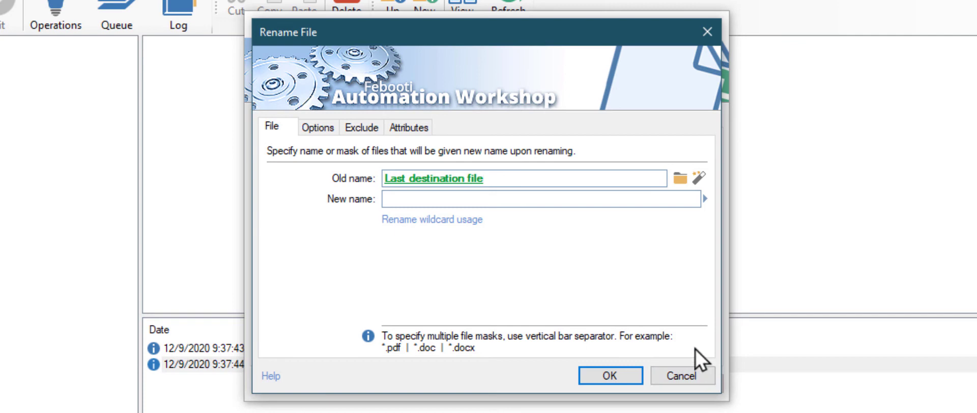
# - Insert the current value of the "My report" variable as the start of the new name, followed by a space
pyautogui.click(617, 199)
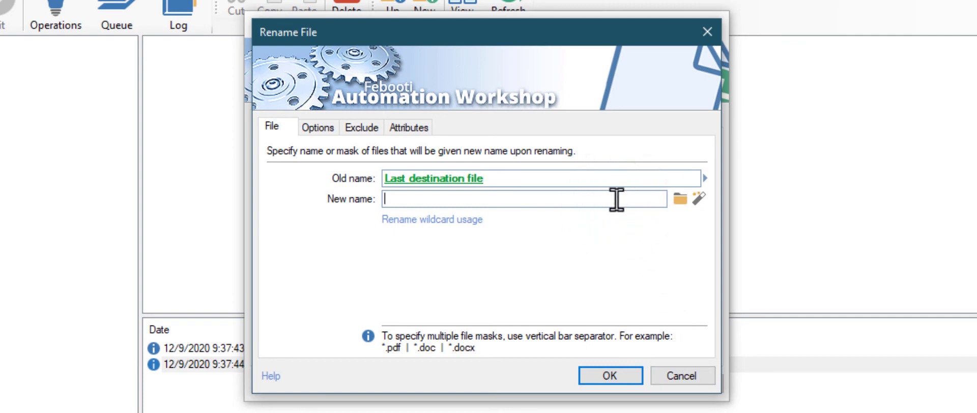
pyautogui.click(700, 203)
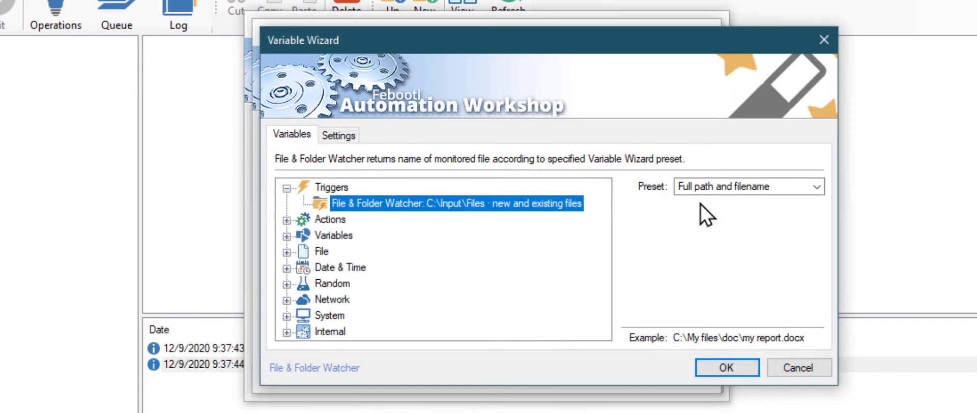
pyautogui.click(286, 237)
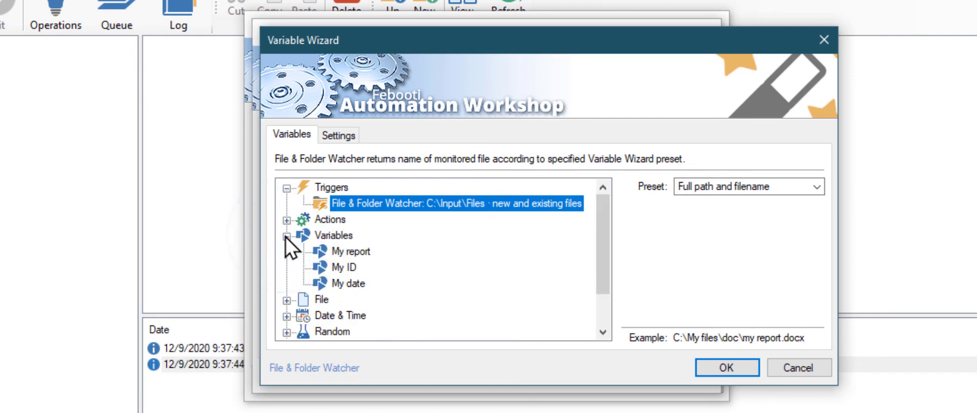
pyautogui.click(344, 252)
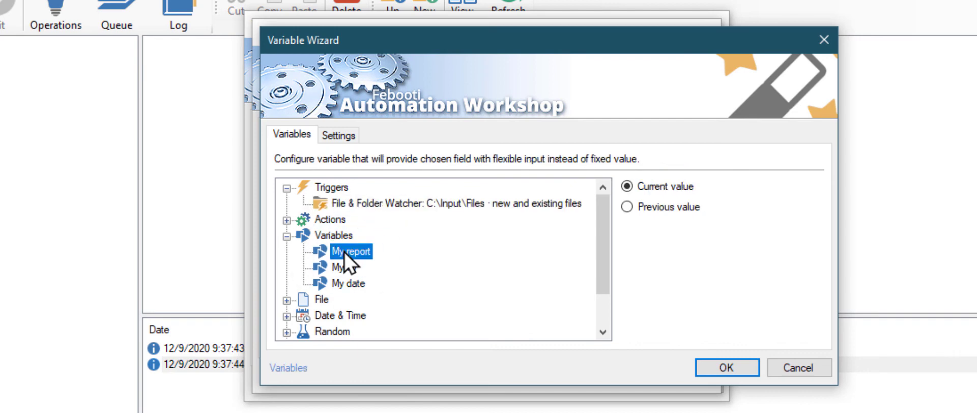
pyautogui.click(707, 373)
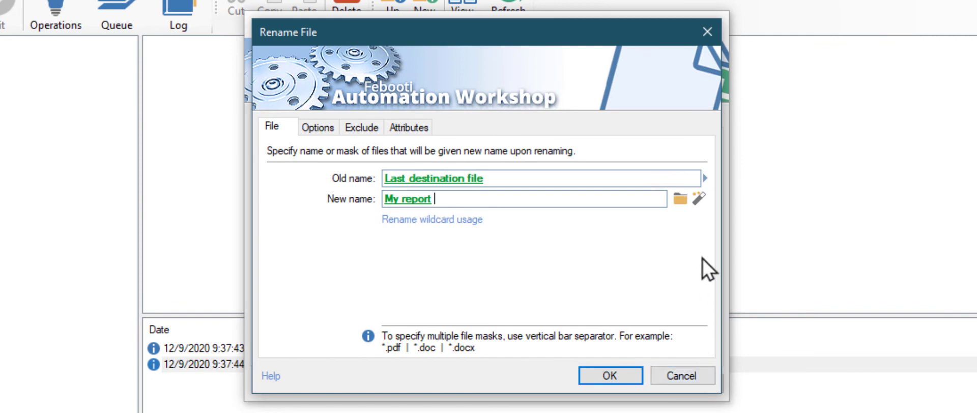
# - Append the current value of the "My date" variable to the new name, followed by a hyphen with a space on each side
pyautogui.click(701, 203)
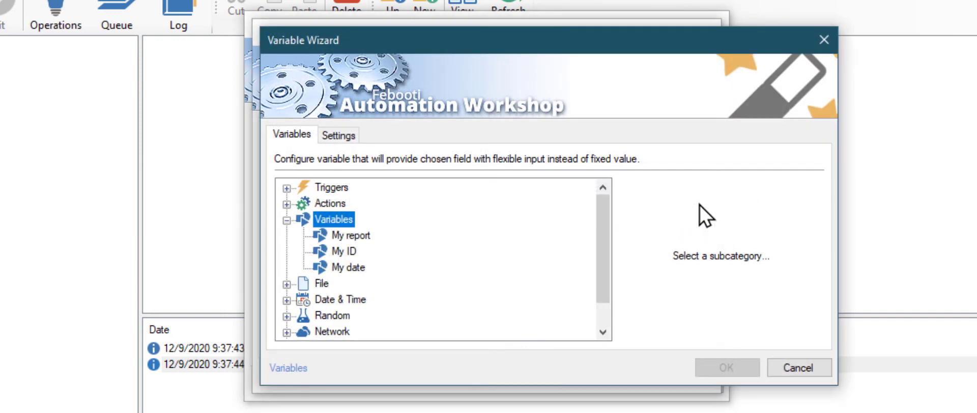
pyautogui.click(347, 270)
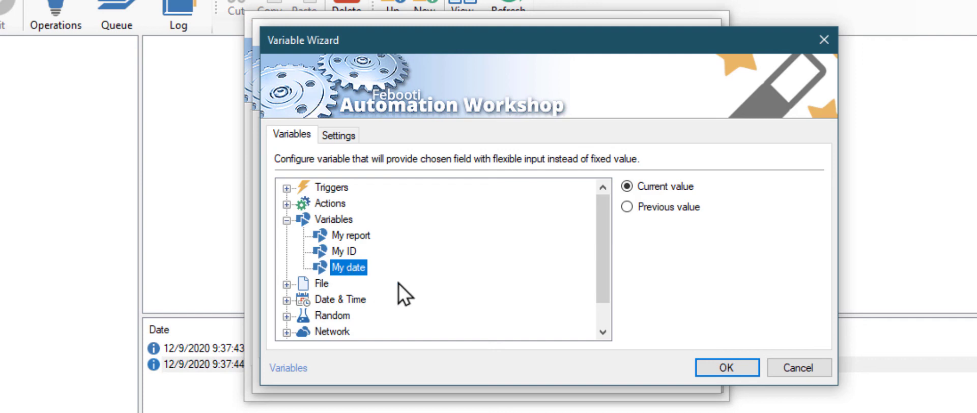
pyautogui.click(709, 371)
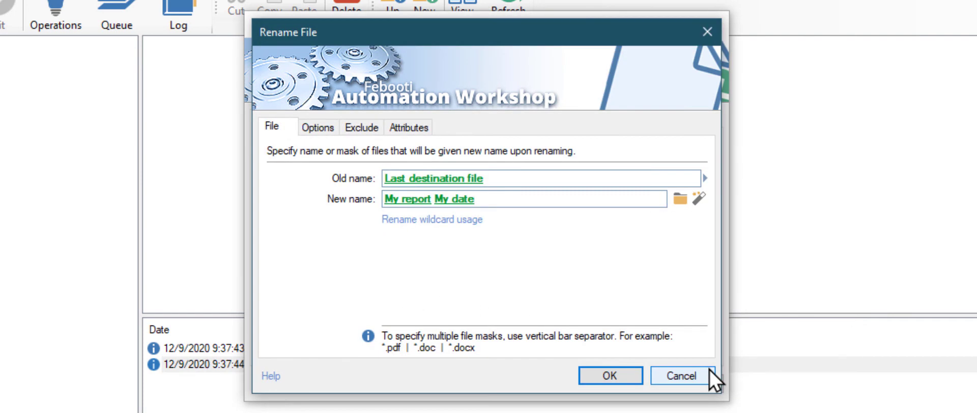
pyautogui.write('-')
# - Complete the new name with the current value of the "My ID" variable and the .pdf extension, and save the Rename File action
pyautogui.click(697, 197)
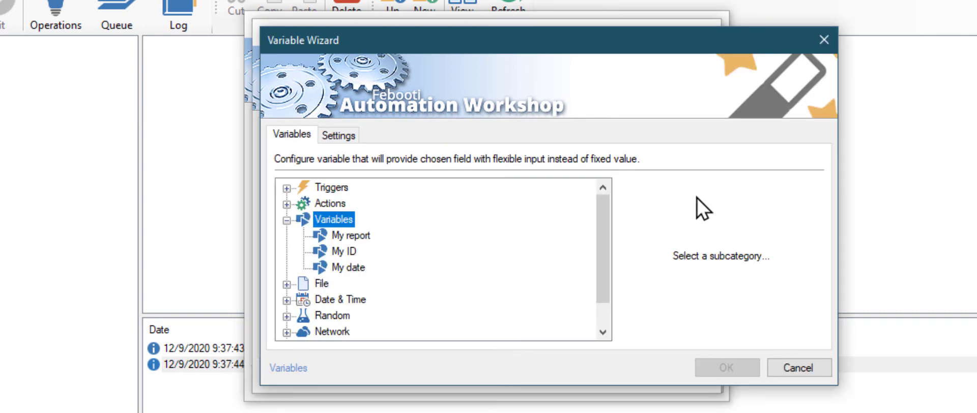
pyautogui.click(346, 252)
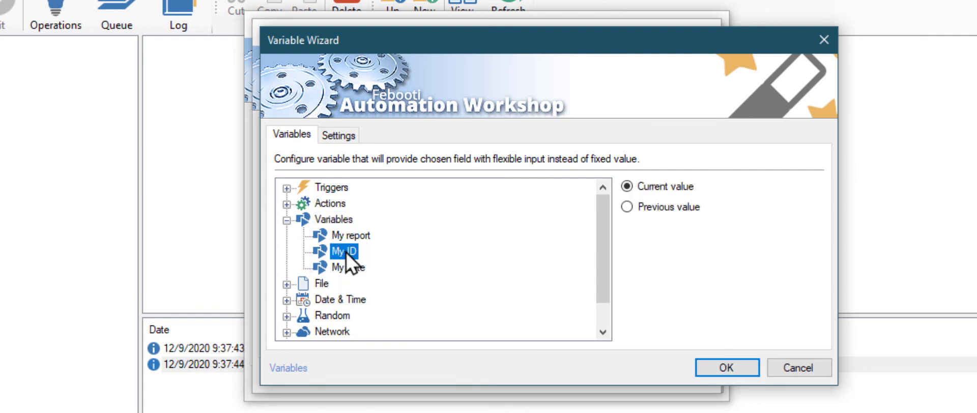
pyautogui.click(710, 370)
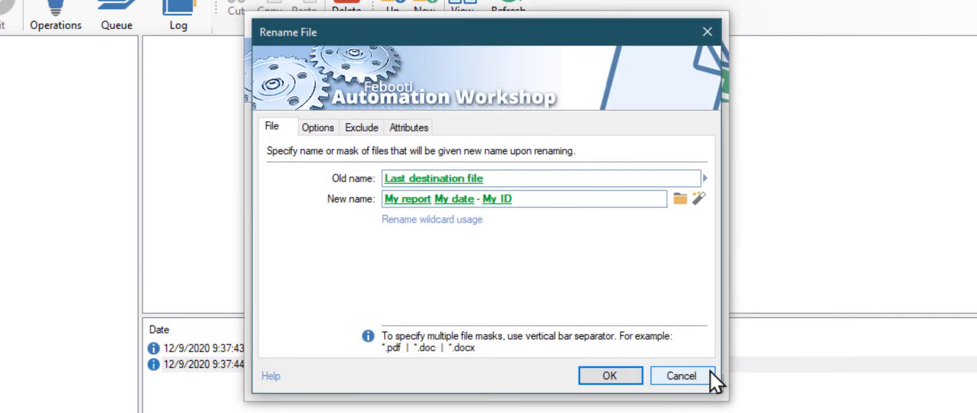
pyautogui.write('.pdf')
pyautogui.click(625, 381)
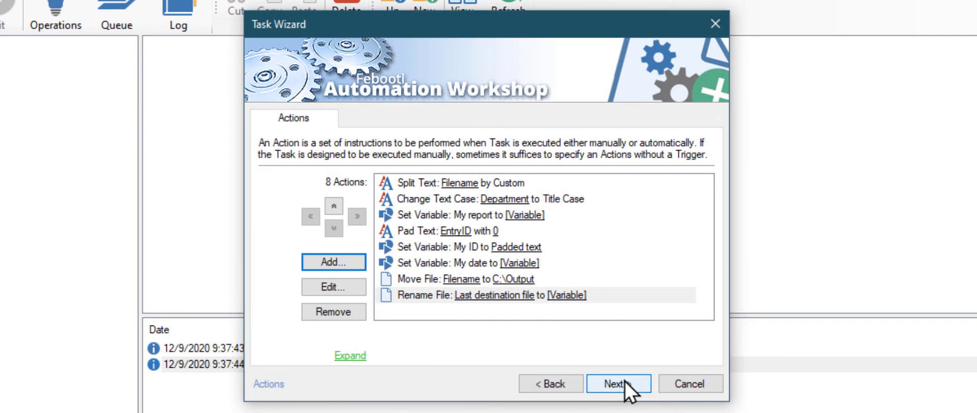
# - Keep the default run-as and email report settings, and finish the task under the name "Auto rename and move DB reports"
pyautogui.click(619, 384)
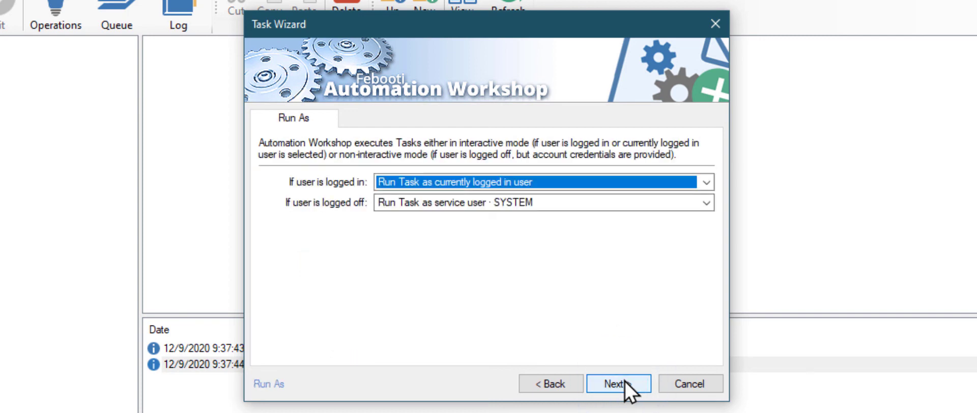
pyautogui.click(619, 384)
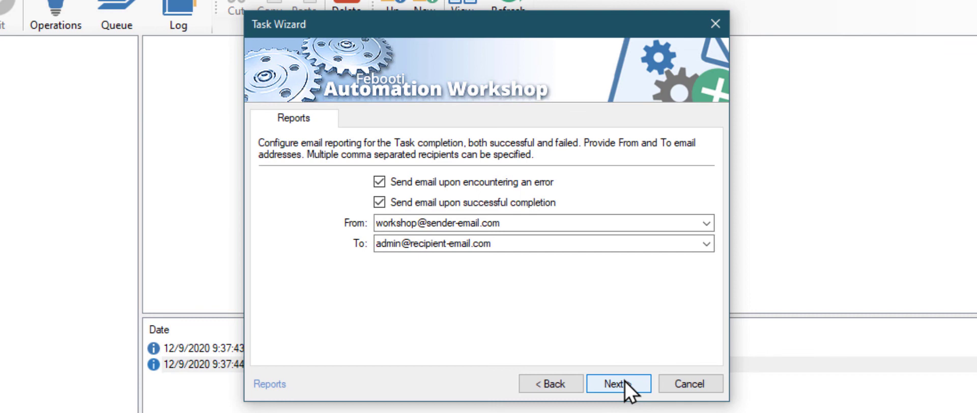
pyautogui.click(618, 384)
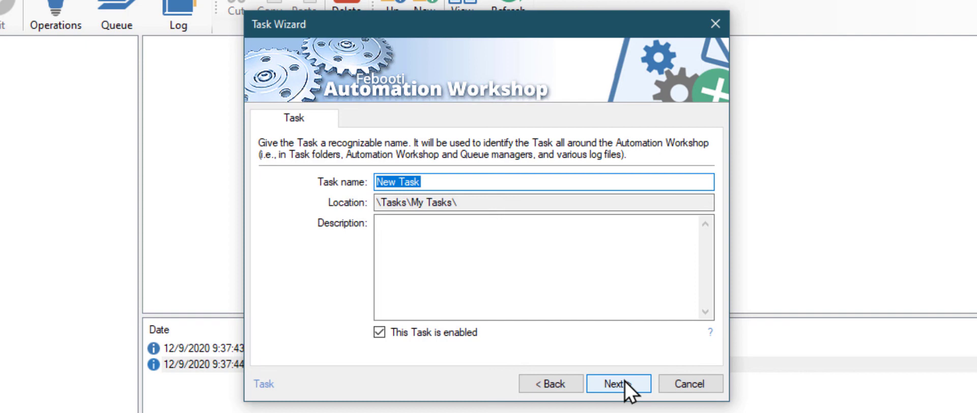
pyautogui.write('Auto rename and move DB reports')
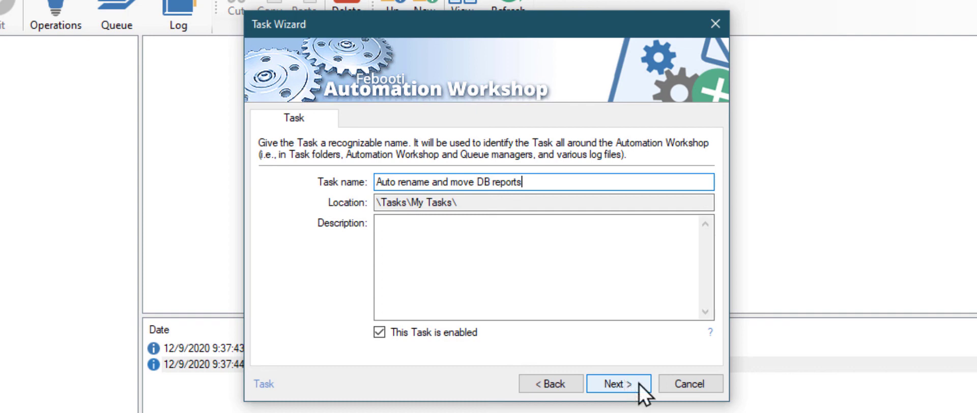
pyautogui.click(639, 384)
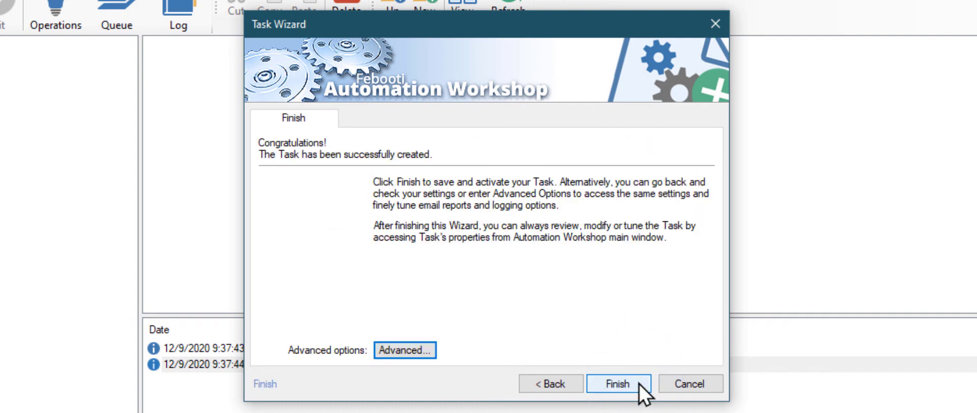
pyautogui.click(639, 384)
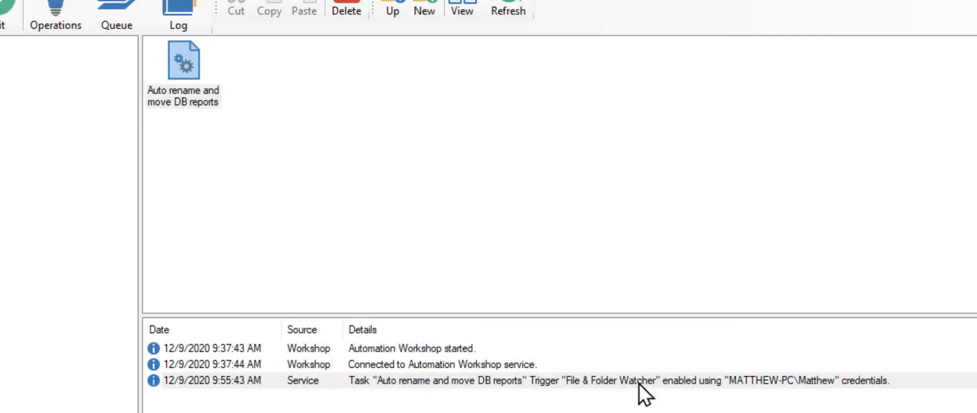